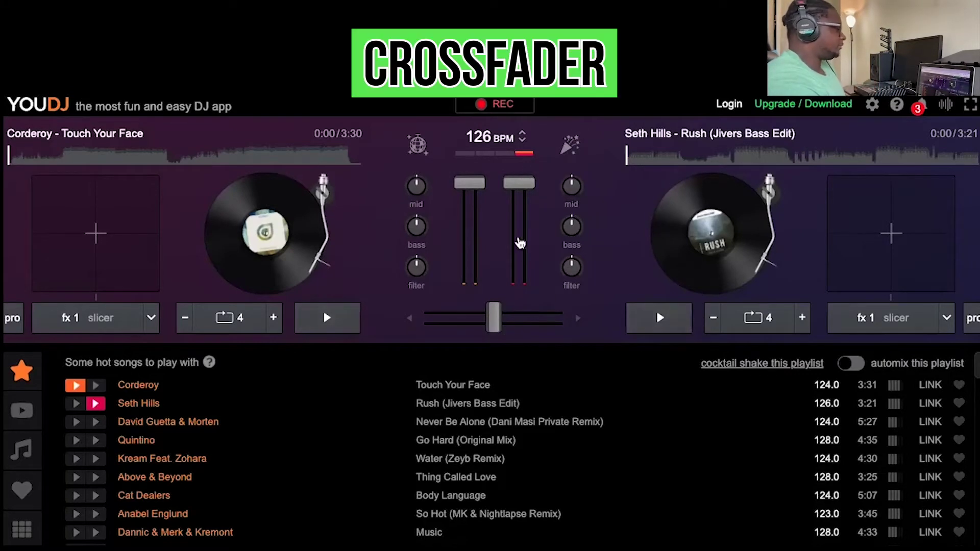
# - Dip and restore deck B's volume, change its loop to 16 then back to 4, and show its effects list
pyautogui.moveTo(519, 188); pyautogui.dragTo(470, 183)
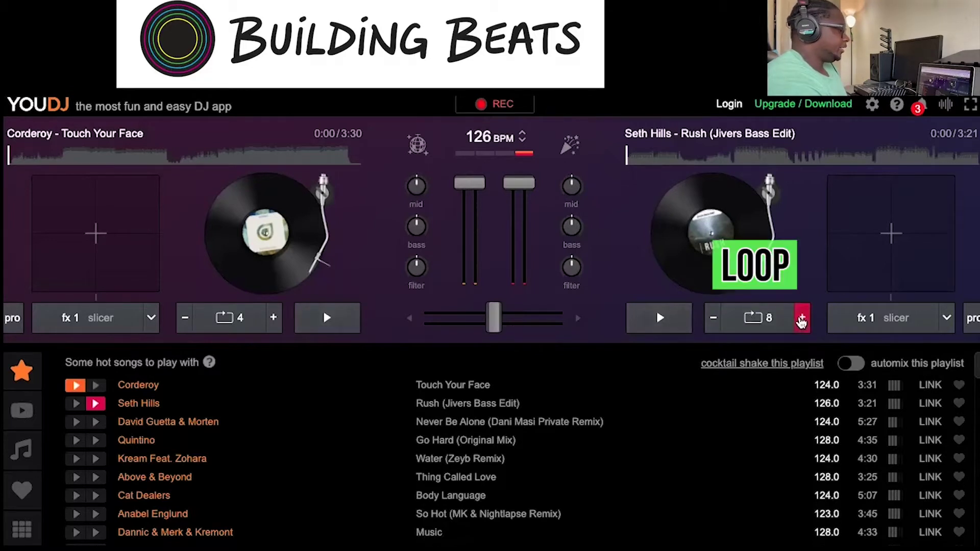
pyautogui.click(803, 321)
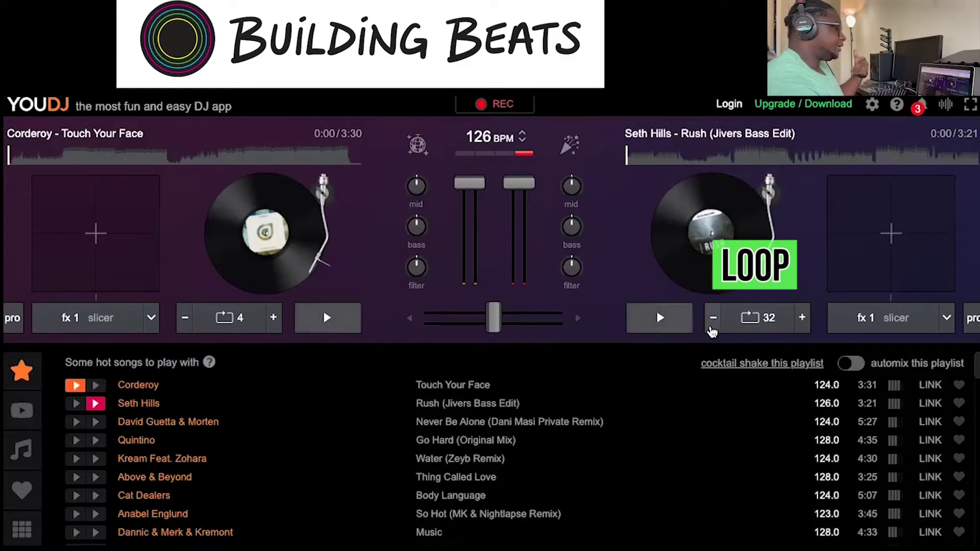
pyautogui.click(712, 328)
pyautogui.click(713, 326)
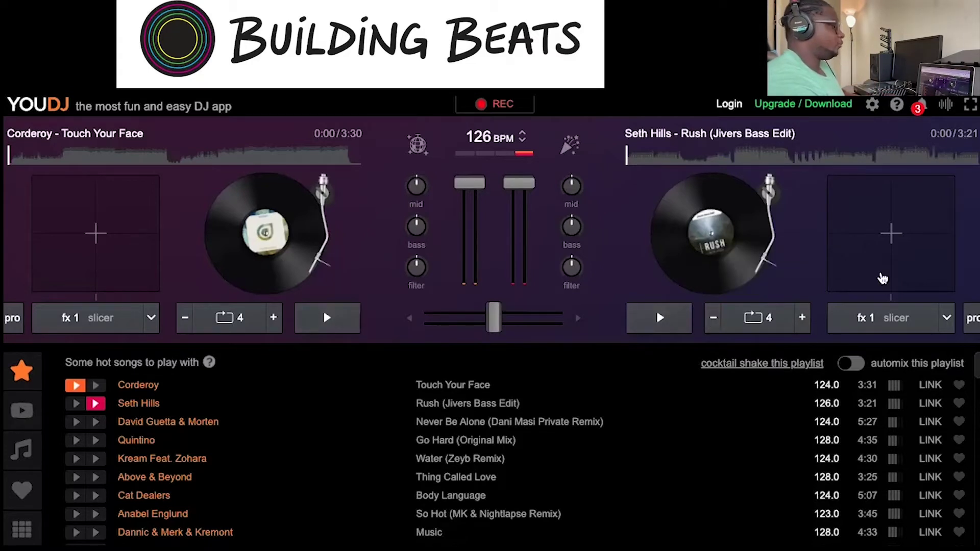
pyautogui.click(939, 319)
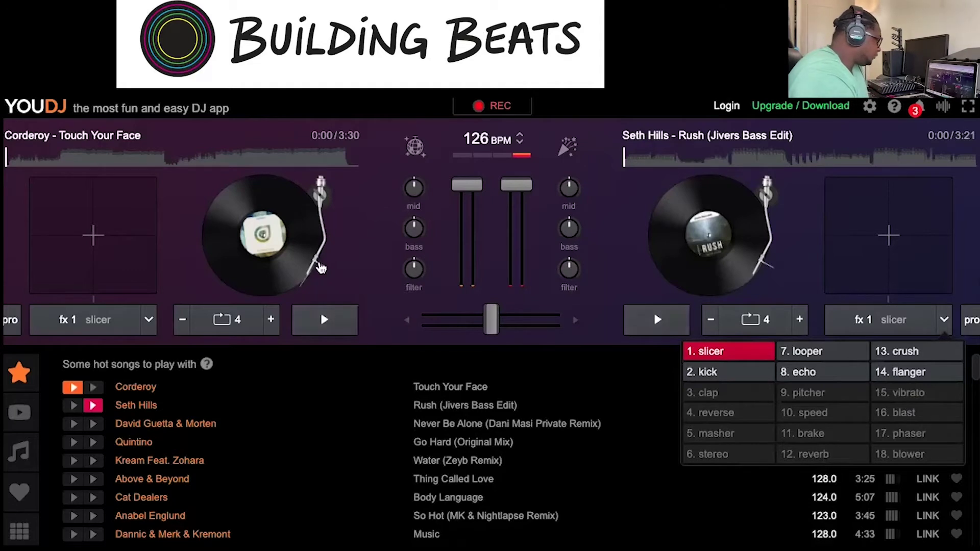
# - Close the effects list, then briefly play and pause Touch Your Face on the left deck
pyautogui.click(305, 249)
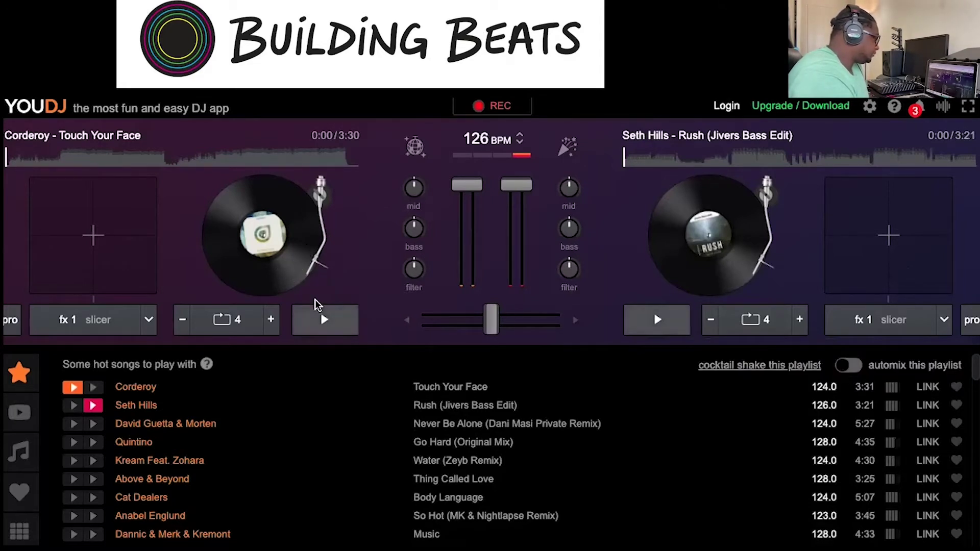
pyautogui.click(319, 315)
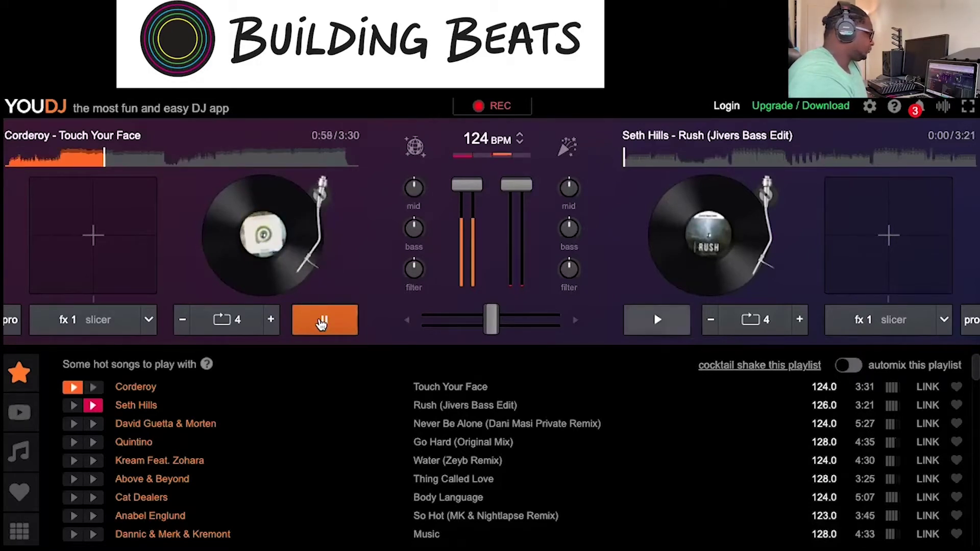
pyautogui.click(322, 320)
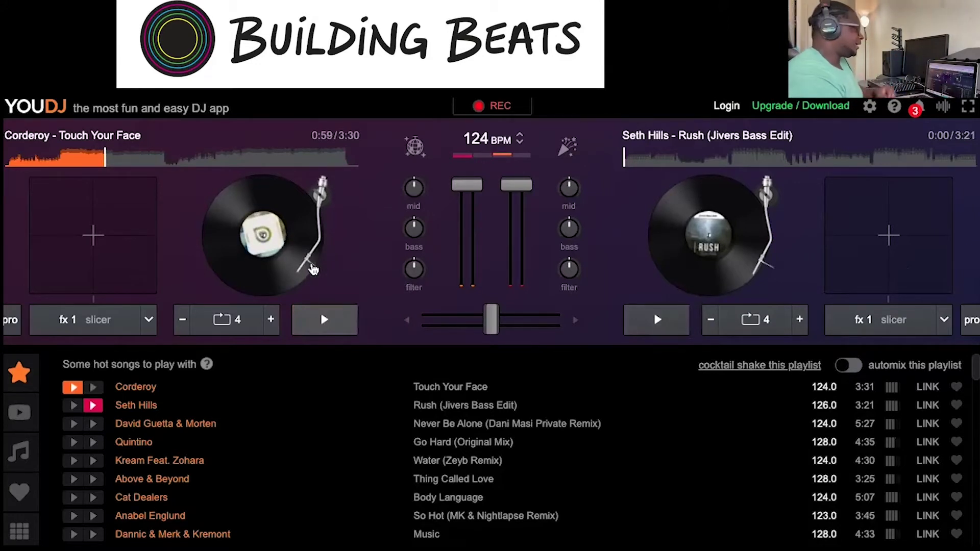
# - Seek into Touch Your Face, return it to 0:00, then jump ahead in Rush
pyautogui.moveTo(313, 269)
pyautogui.mouseDown()
pyautogui.moveTo(286, 263)
pyautogui.moveTo(300, 276)
pyautogui.moveTo(285, 262)
pyautogui.moveTo(295, 262)
pyautogui.mouseUp()
pyautogui.click(310, 286)
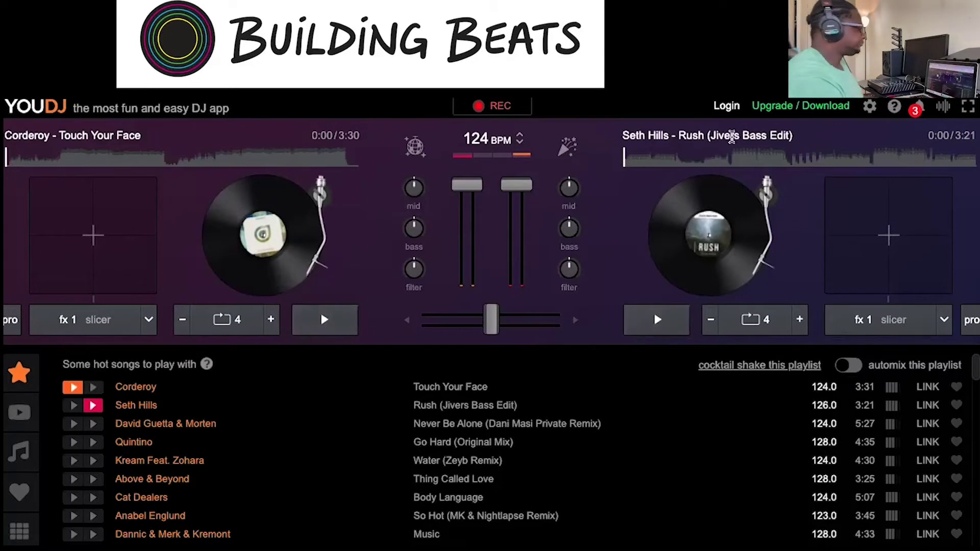
pyautogui.click(724, 162)
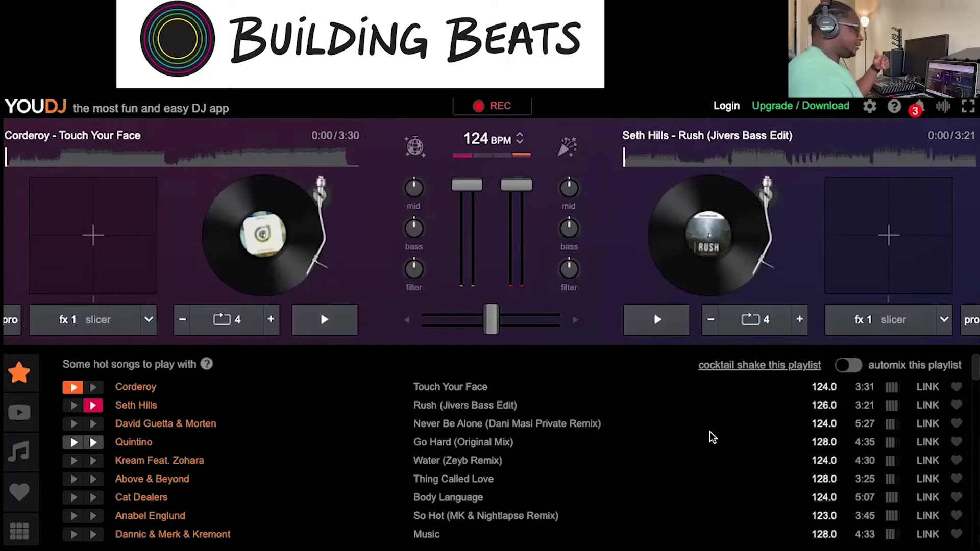
# - Open the MP3 files library, start + Import MP3 files, and cancel the file dialog
pyautogui.scroll(-10, 646, 490)
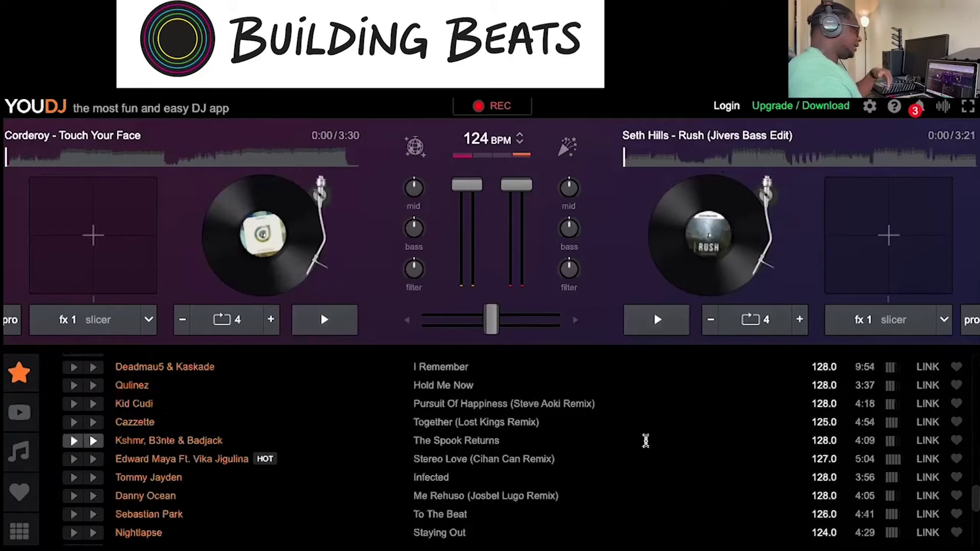
pyautogui.scroll(-15, 646, 441)
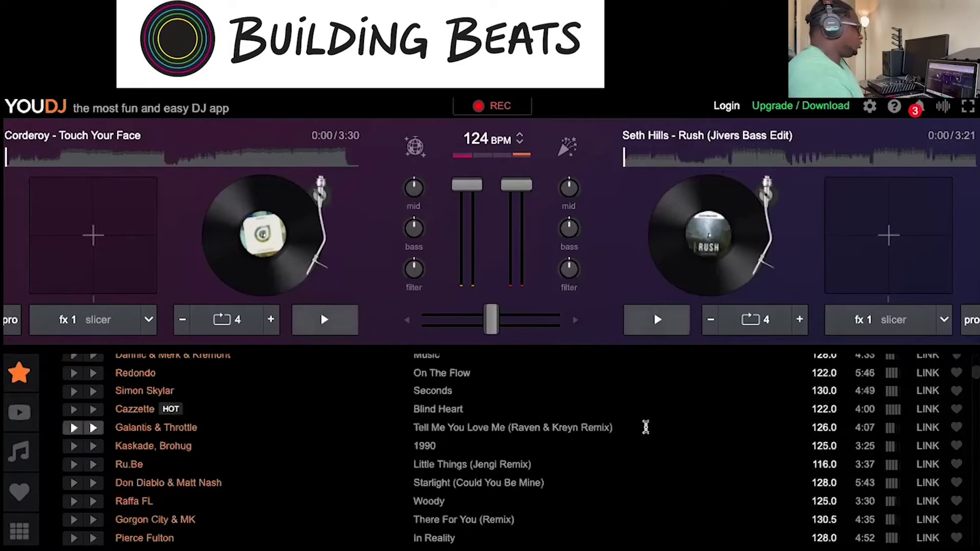
pyautogui.scroll(20, 646, 428)
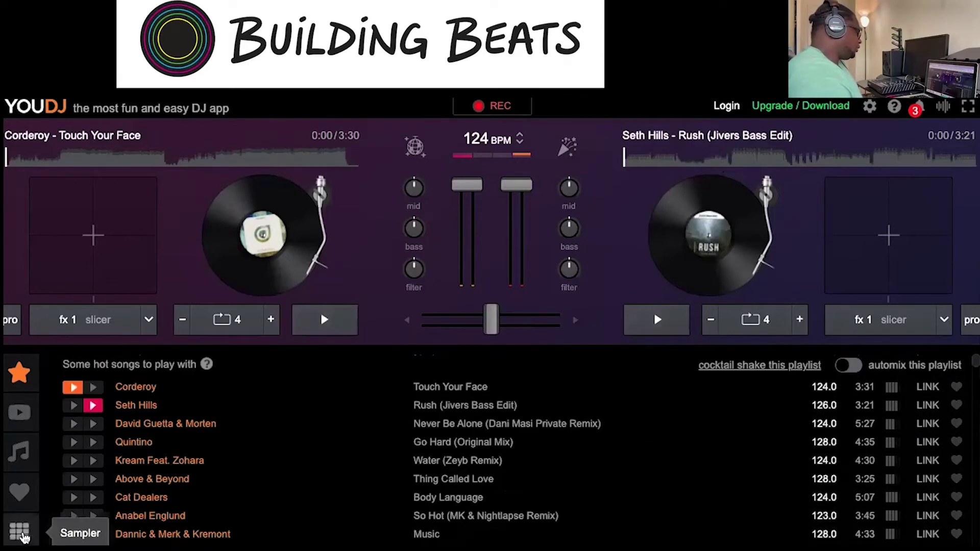
pyautogui.click(19, 462)
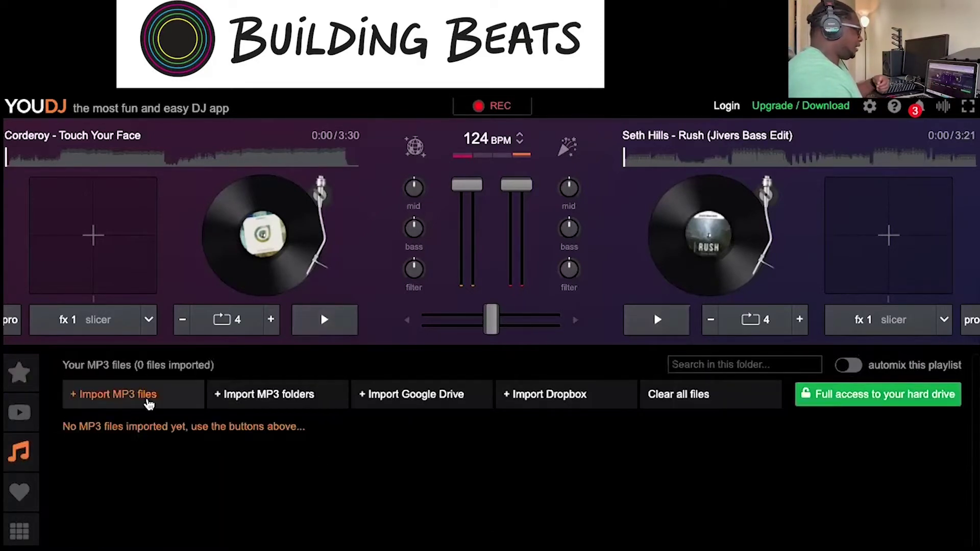
pyautogui.click(90, 398)
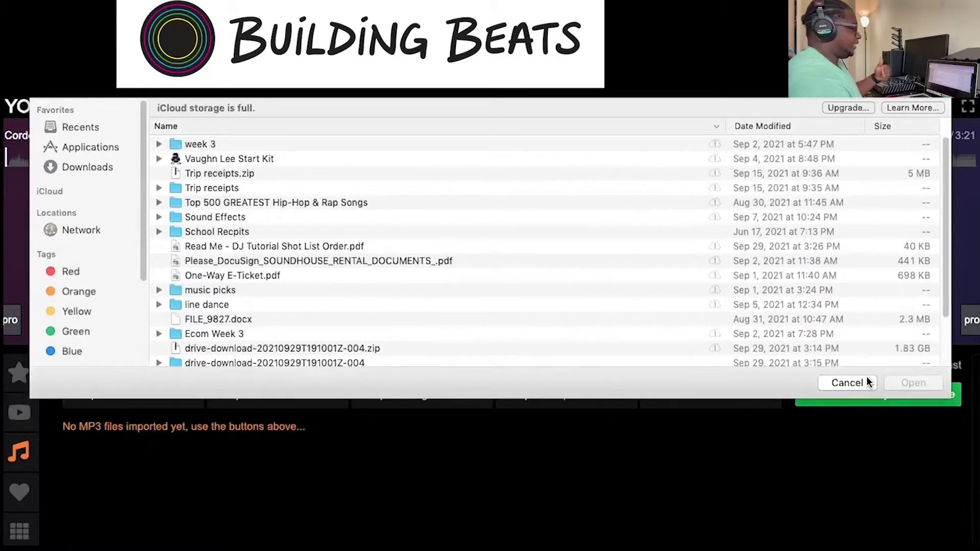
pyautogui.click(852, 384)
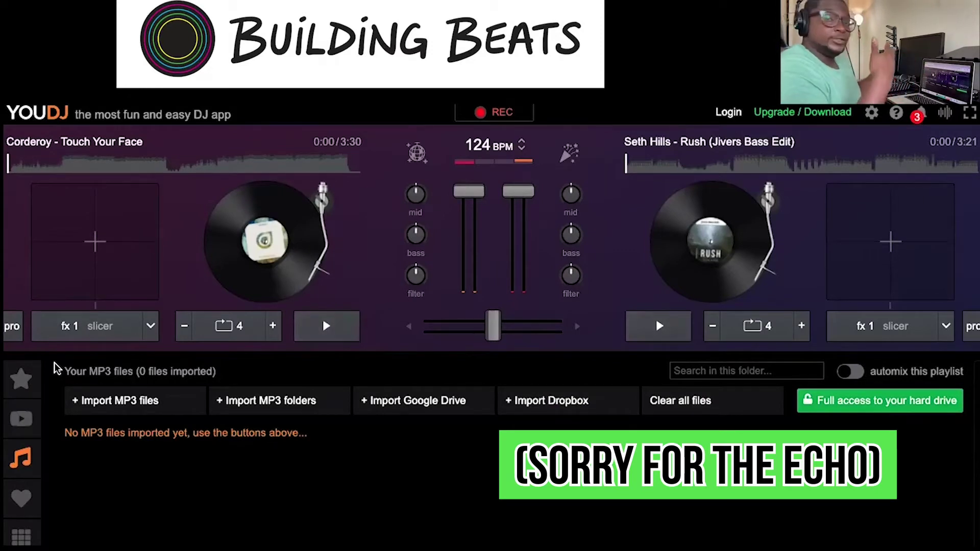
# - Return to the hot songs list and start Touch Your Face on the left deck and Rush on the right deck
pyautogui.click(21, 379)
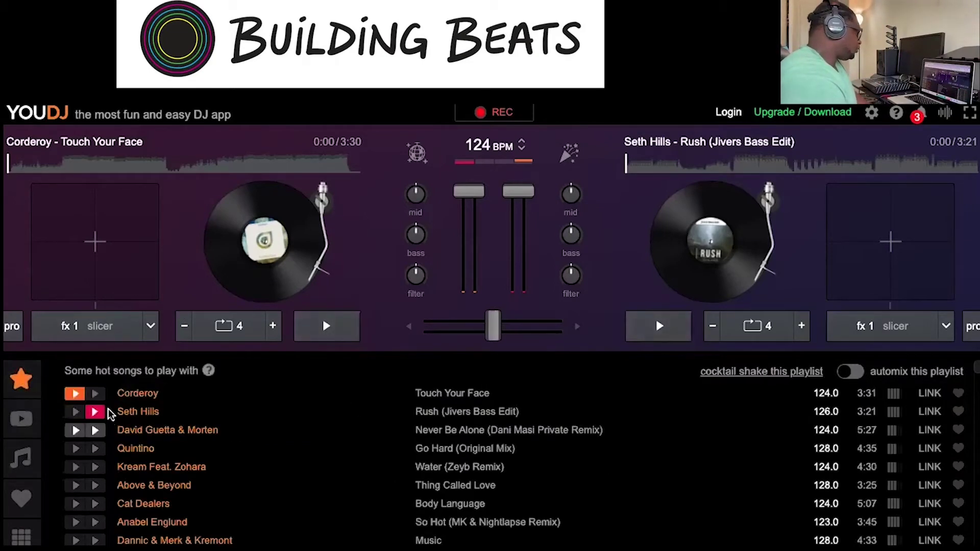
pyautogui.click(75, 397)
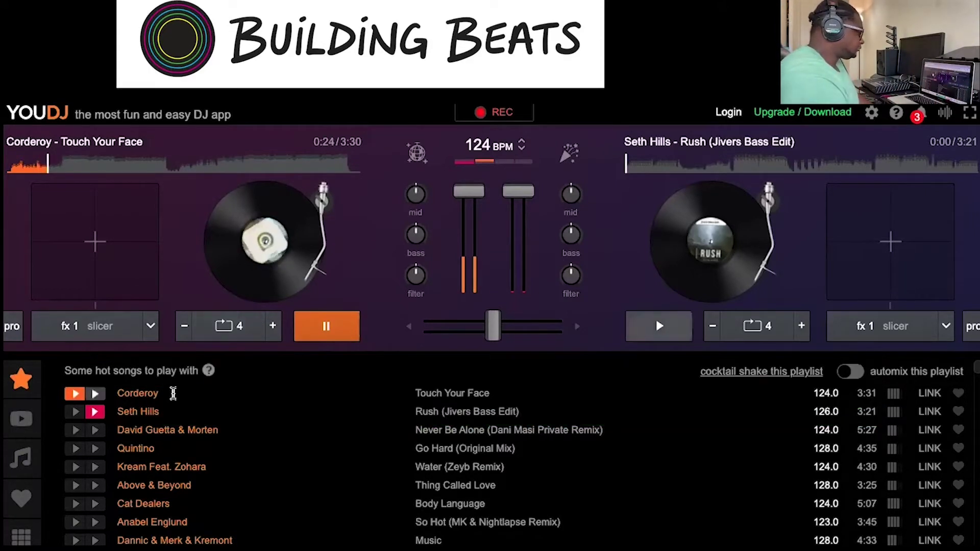
pyautogui.click(96, 413)
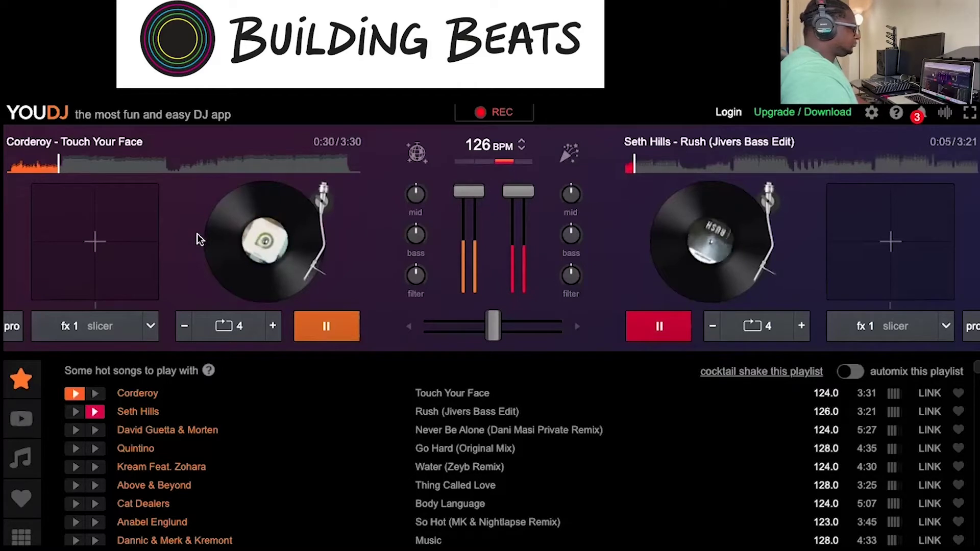
# - Stop Rush and rewind it to the start, then show the left deck's effects list
pyautogui.click(654, 327)
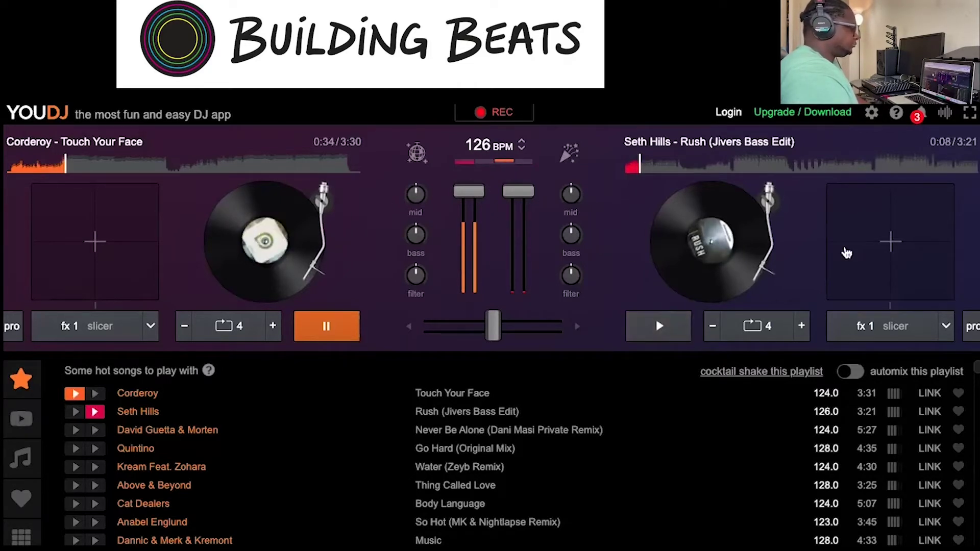
pyautogui.click(760, 290)
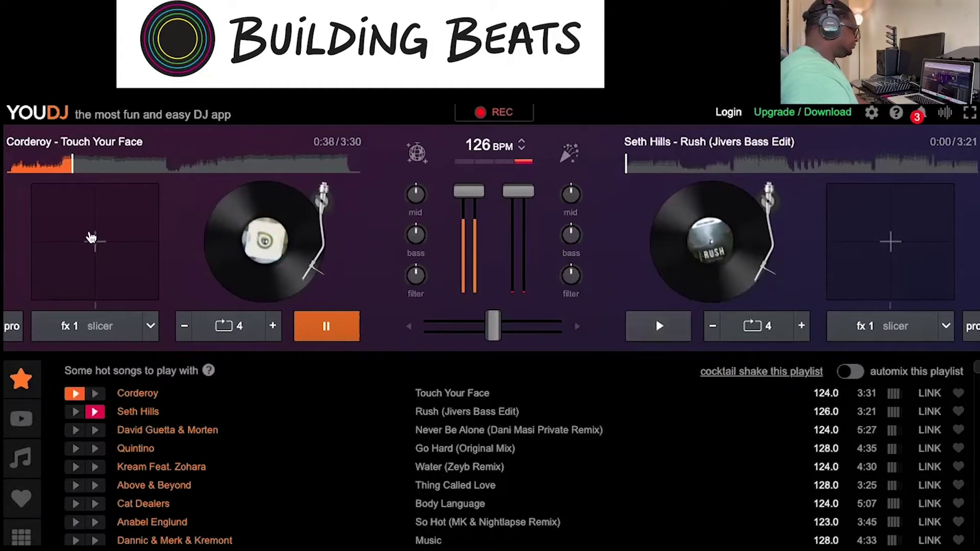
pyautogui.click(151, 326)
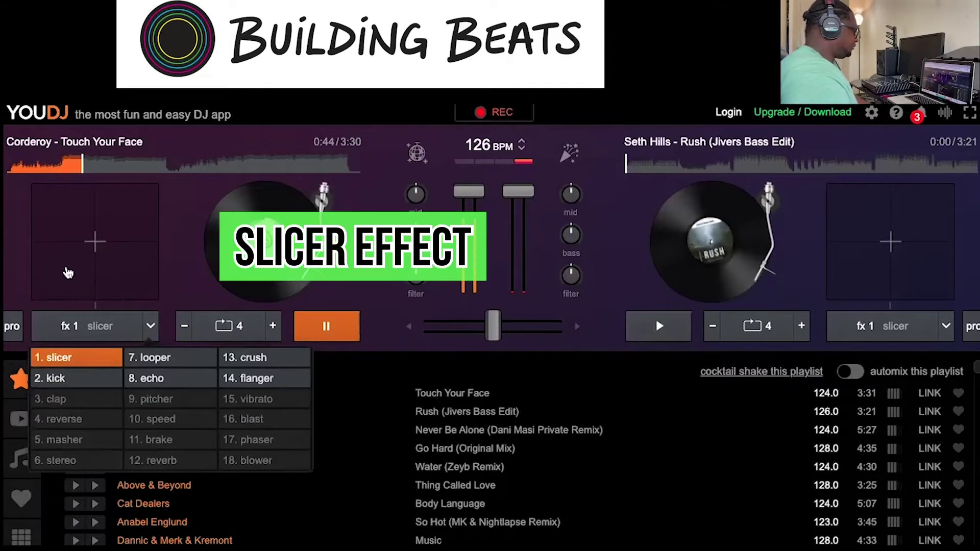
# - Apply the slicer effect to the left deck and turn down its bass
pyautogui.moveTo(68, 271); pyautogui.dragTo(49, 261)
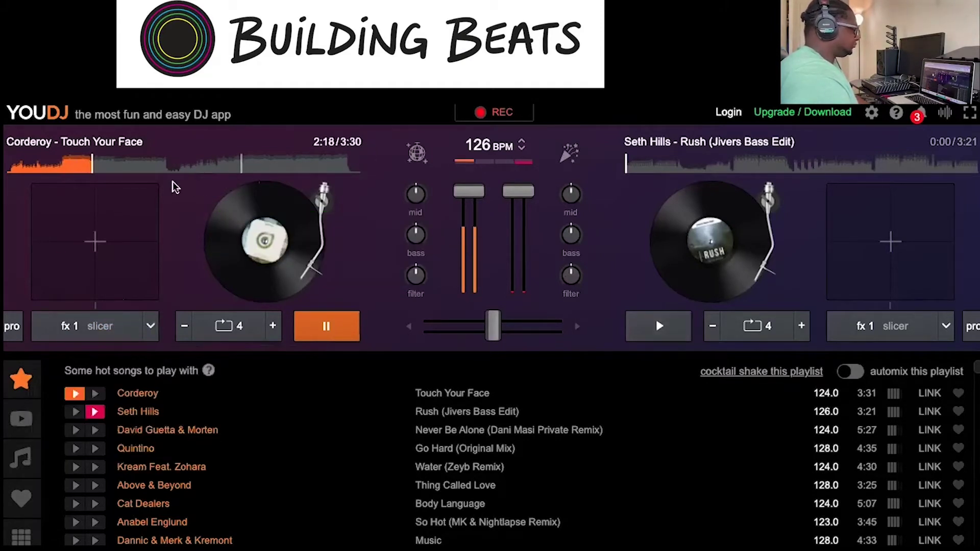
pyautogui.moveTo(97, 226); pyautogui.dragTo(132, 264)
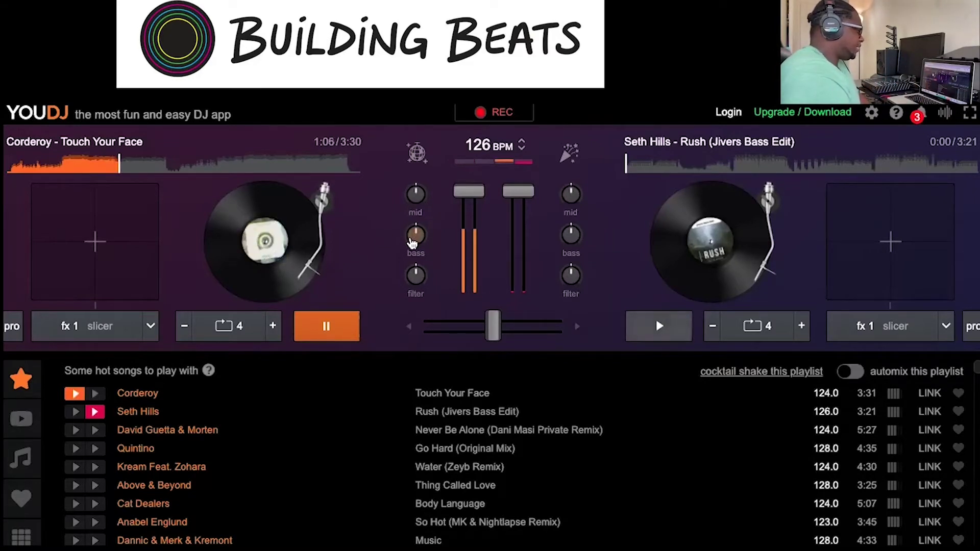
pyautogui.moveTo(413, 243); pyautogui.dragTo(401, 252)
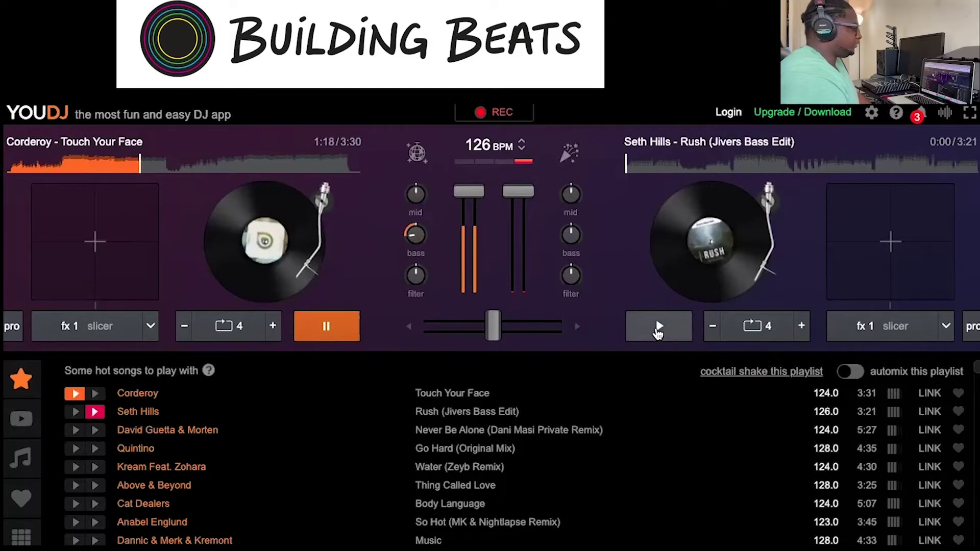
# - Start Rush on the right deck, adjust the left bass, and pull the left upfader down
pyautogui.click(658, 331)
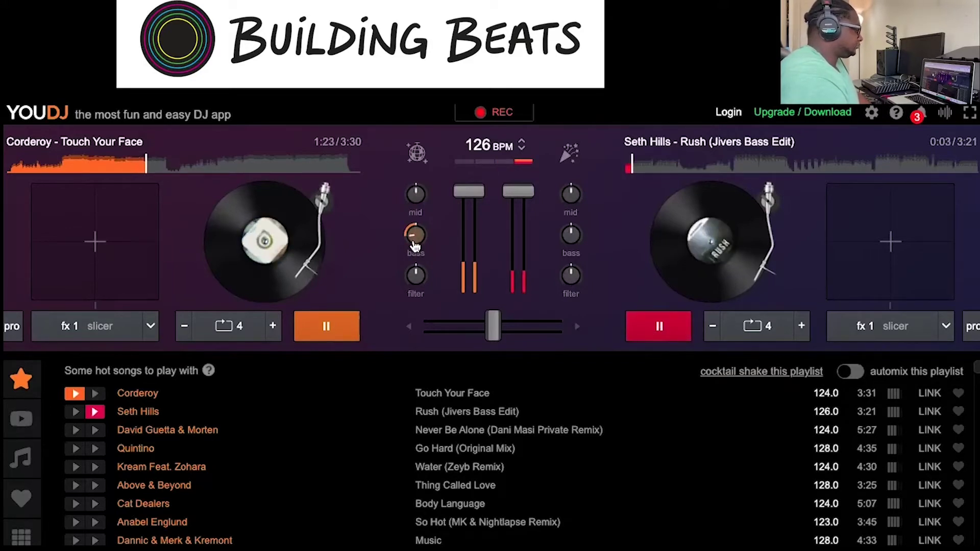
pyautogui.moveTo(414, 246); pyautogui.dragTo(418, 216)
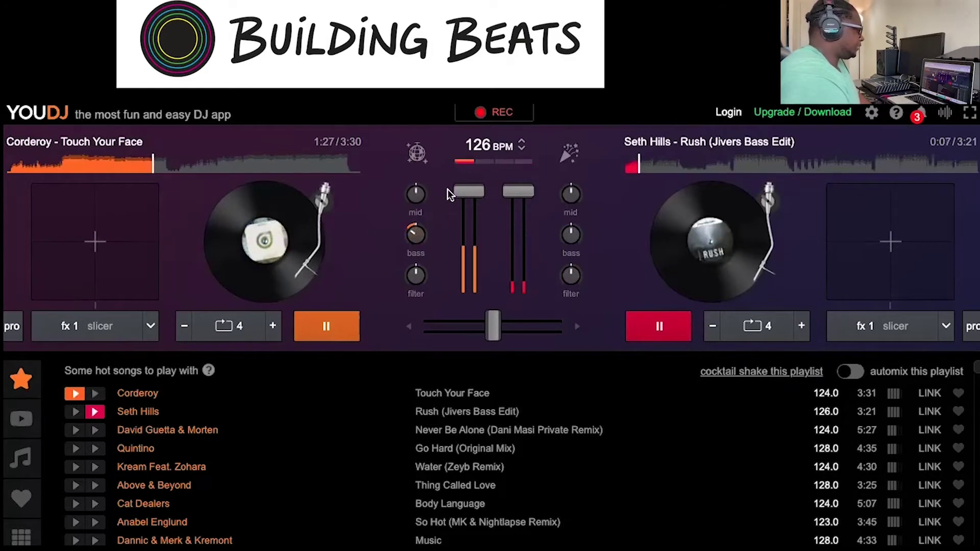
pyautogui.moveTo(466, 192); pyautogui.dragTo(457, 345)
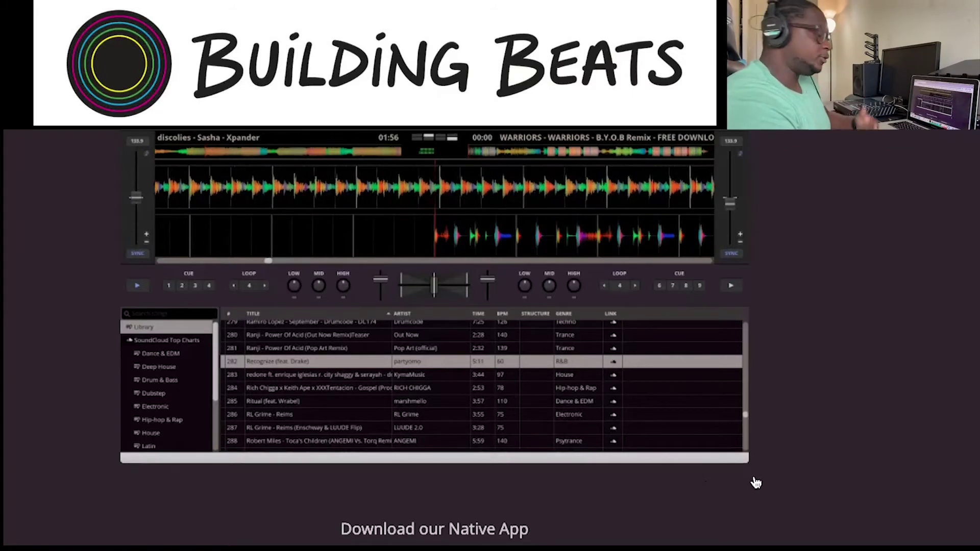
# - Launch 'DJ on the Web' from the Transitions DJ landing page to open the empty two-deck mixer
pyautogui.scroll(1, 758, 480)
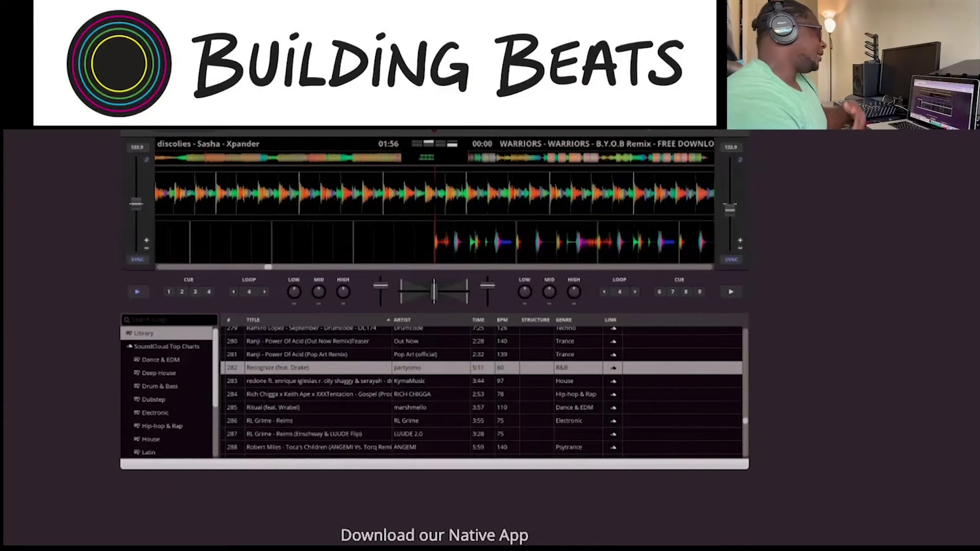
pyautogui.scroll(-2, 529, 537)
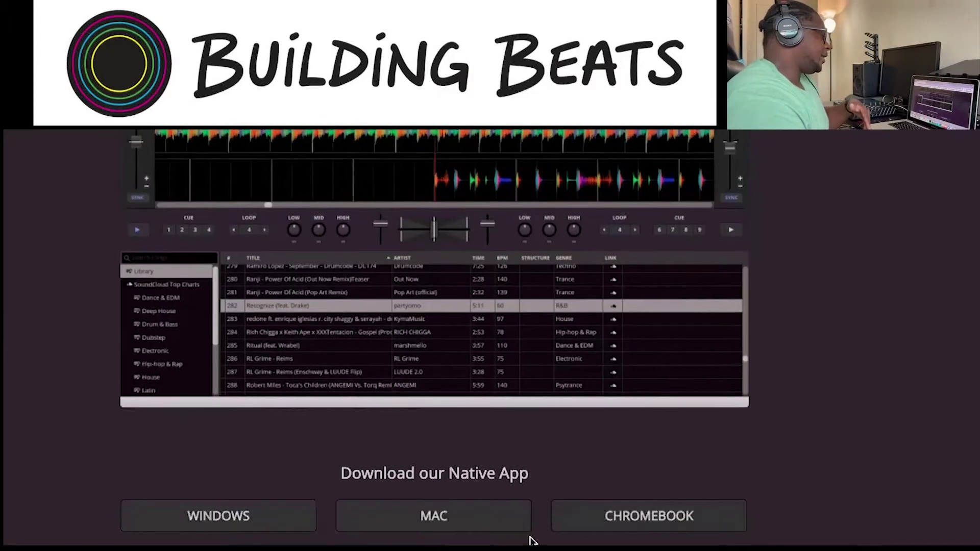
pyautogui.scroll(5, 529, 539)
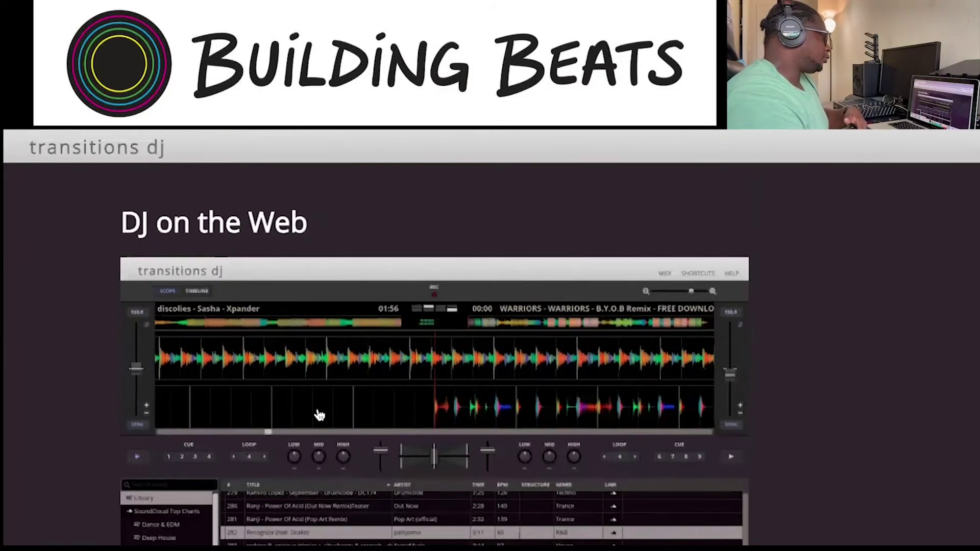
pyautogui.click(318, 412)
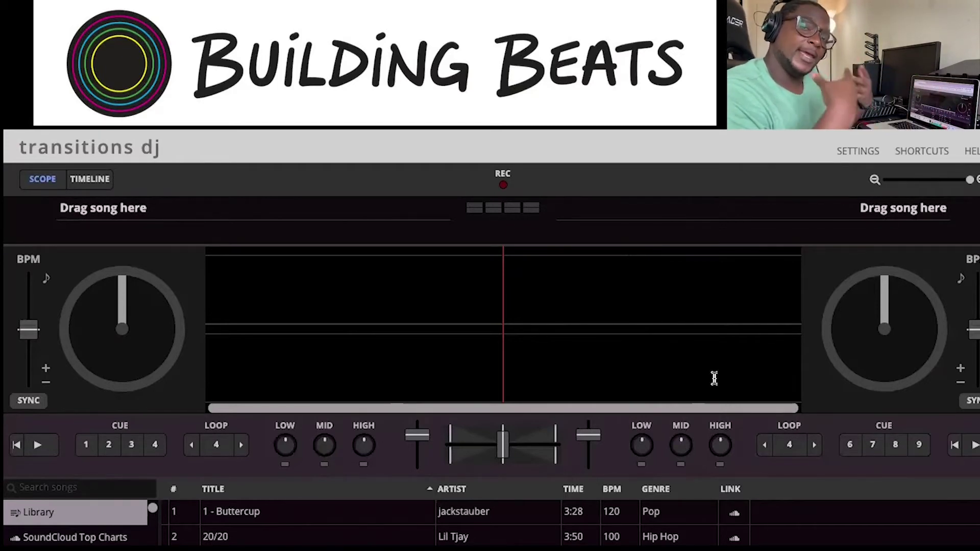
# - Switch the library to SoundCloud Top Charts and scroll through its song list
pyautogui.scroll(-1, 166, 485)
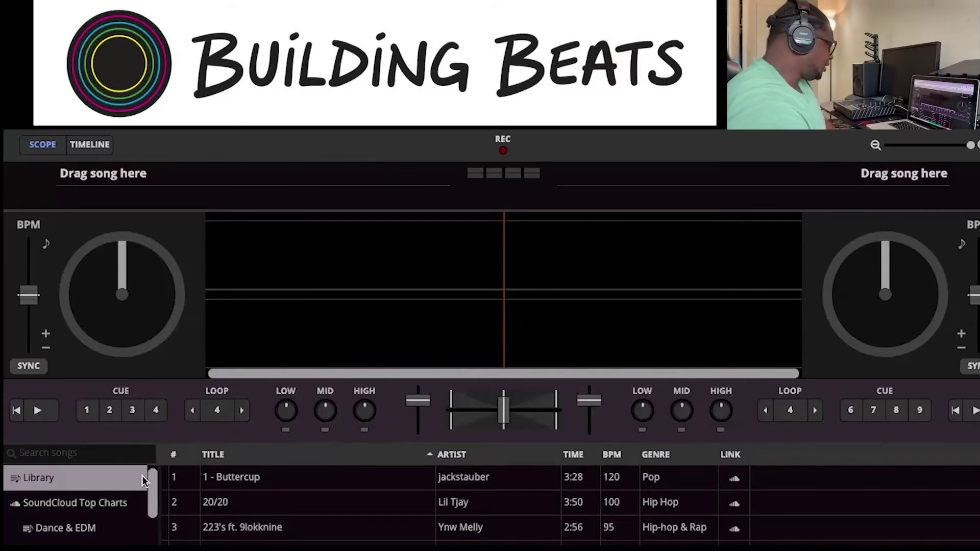
pyautogui.scroll(-1, 154, 480)
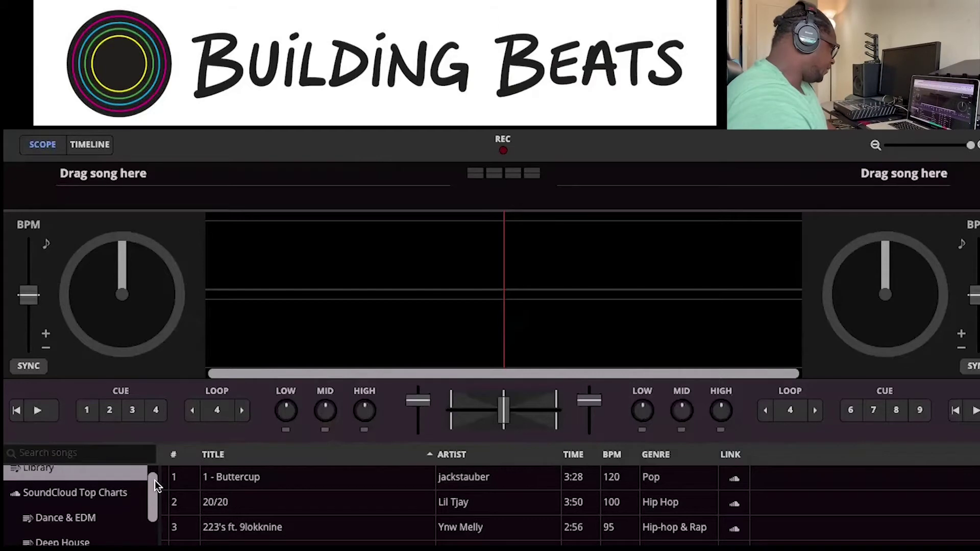
pyautogui.click(120, 494)
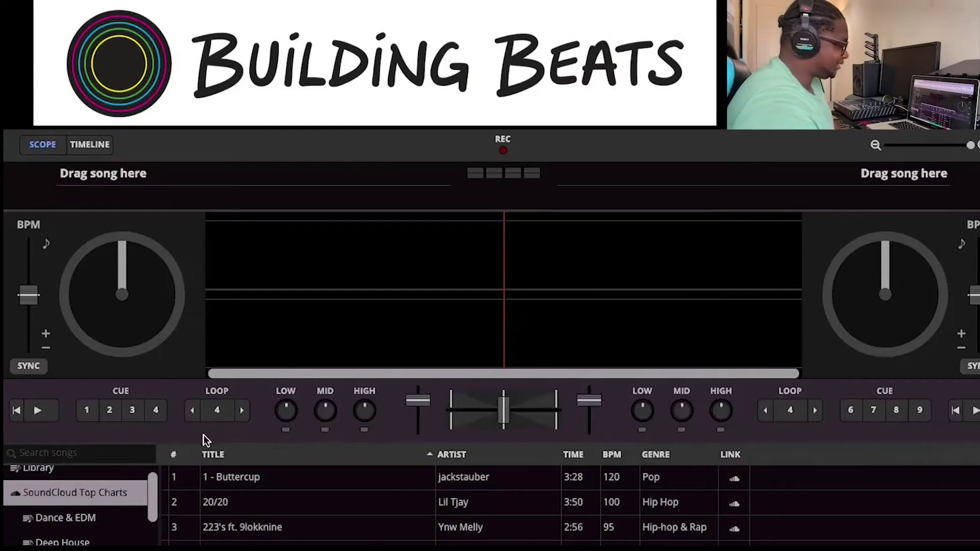
pyautogui.scroll(-20, 412, 518)
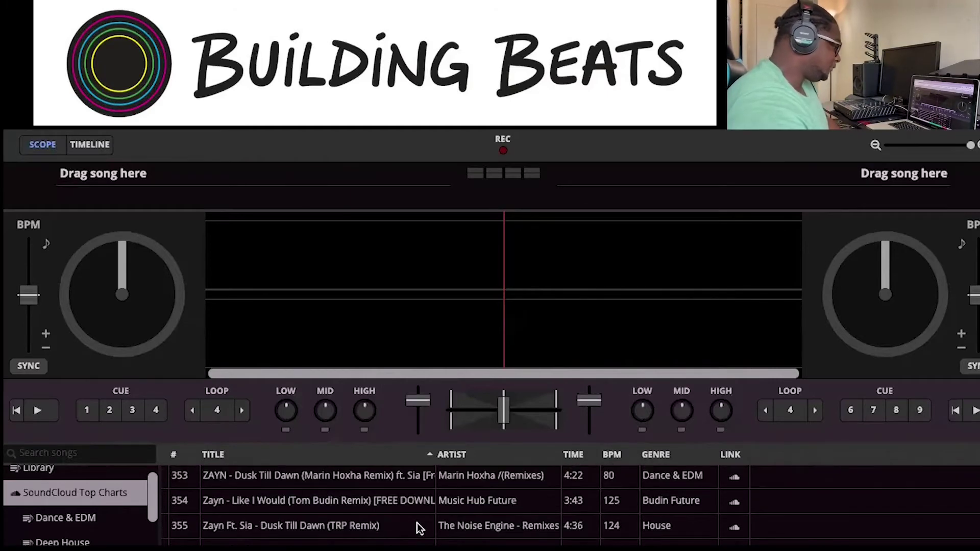
pyautogui.scroll(20, 433, 505)
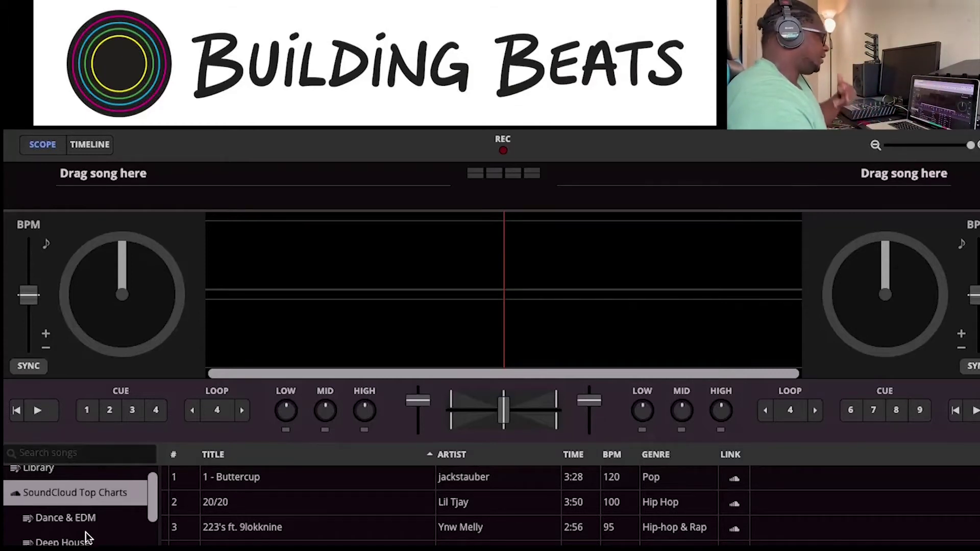
# - Scroll through the genre categories and close the Add Music prompt with its X
pyautogui.scroll(1, 103, 540)
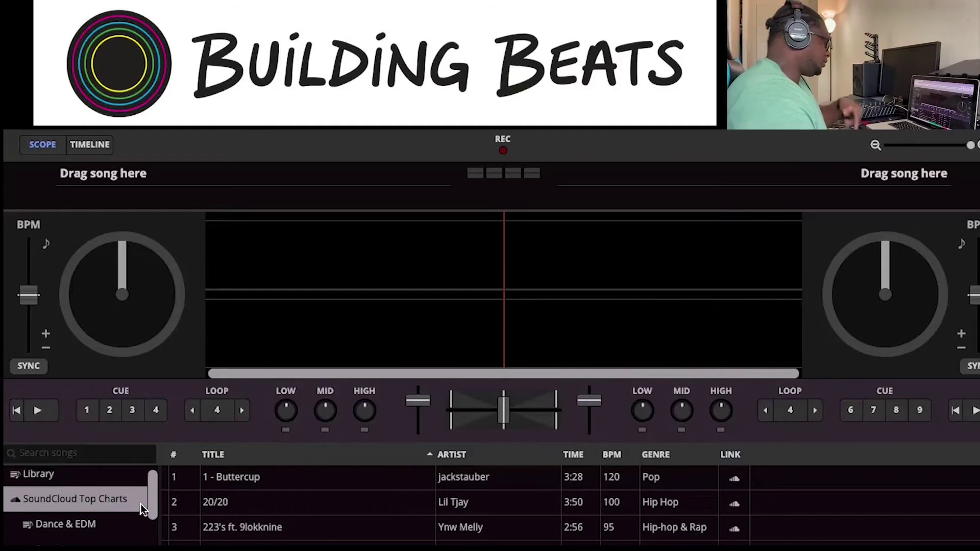
pyautogui.moveTo(148, 504); pyautogui.dragTo(156, 549)
pyautogui.scroll(-2, 82, 506)
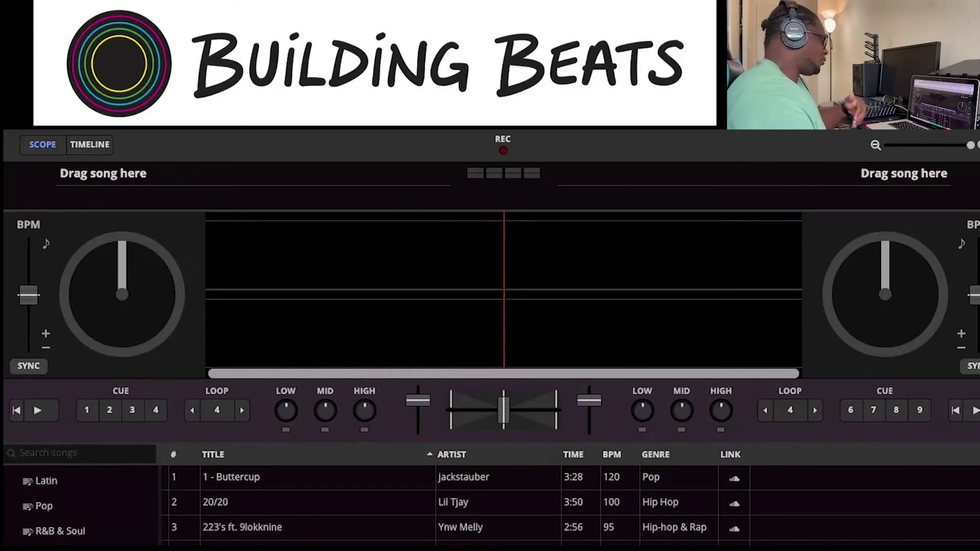
pyautogui.scroll(-2, 82, 506)
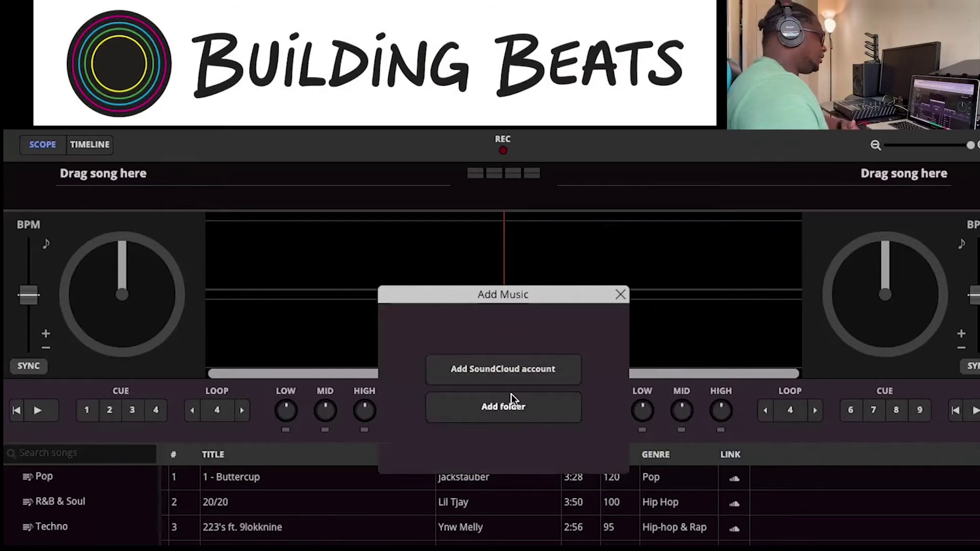
pyautogui.click(621, 296)
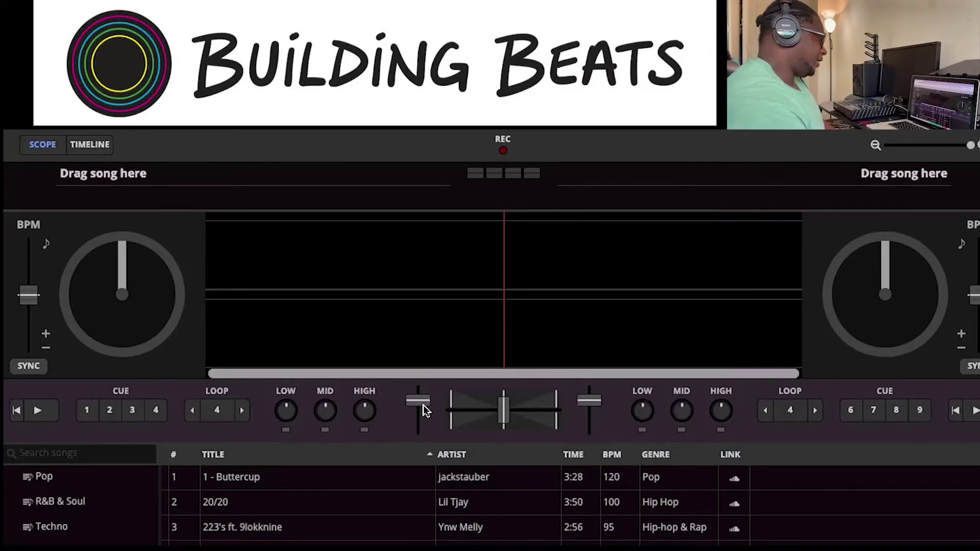
# - Raise the left channel fader and adjust the crossfader
pyautogui.moveTo(424, 405); pyautogui.dragTo(425, 376)
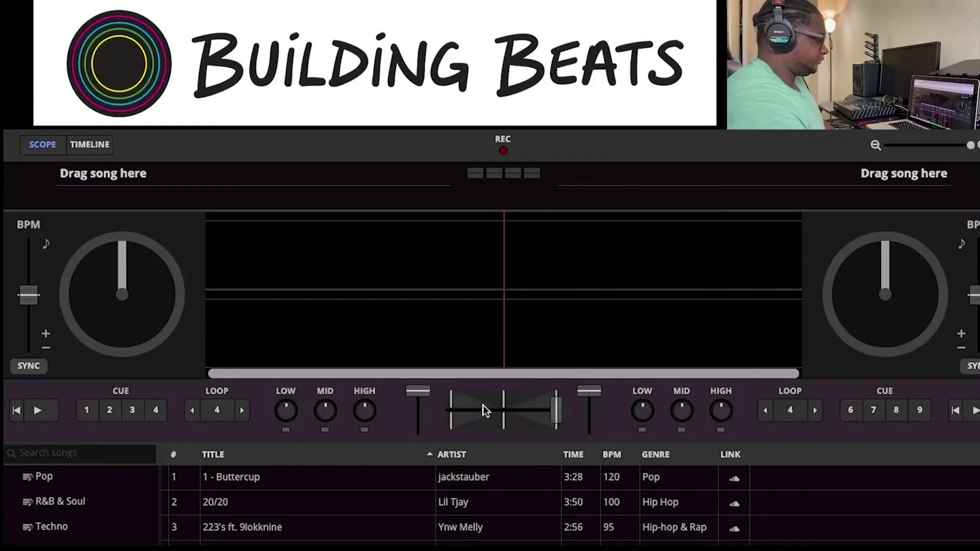
pyautogui.moveTo(483, 405); pyautogui.dragTo(467, 404)
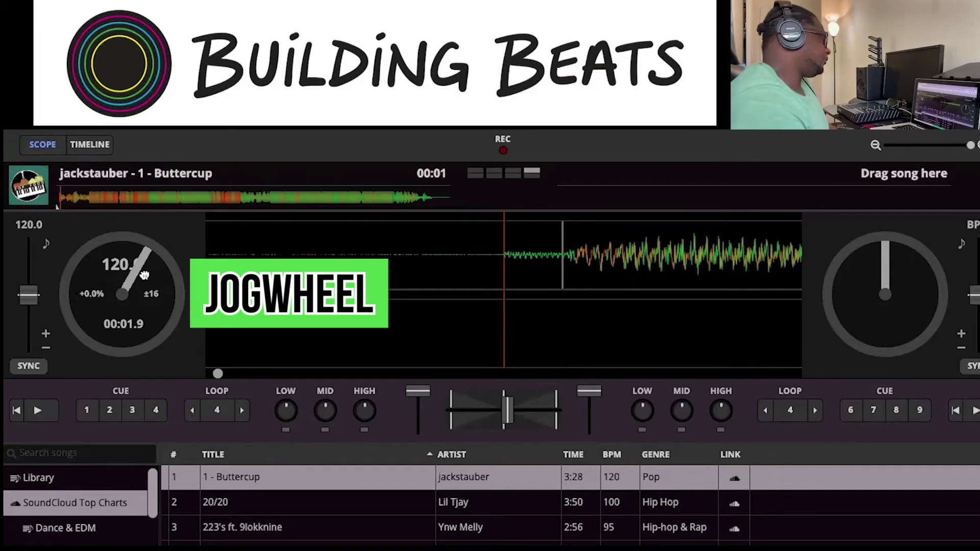
# - Jog Buttercup to just before its first beat and set cue point 1 there
pyautogui.moveTo(145, 276); pyautogui.dragTo(168, 249)
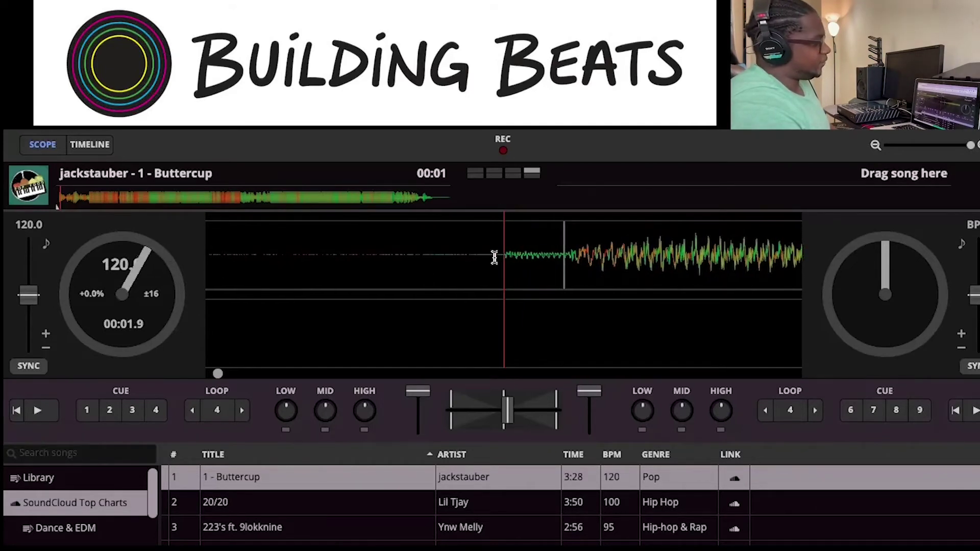
pyautogui.click(88, 411)
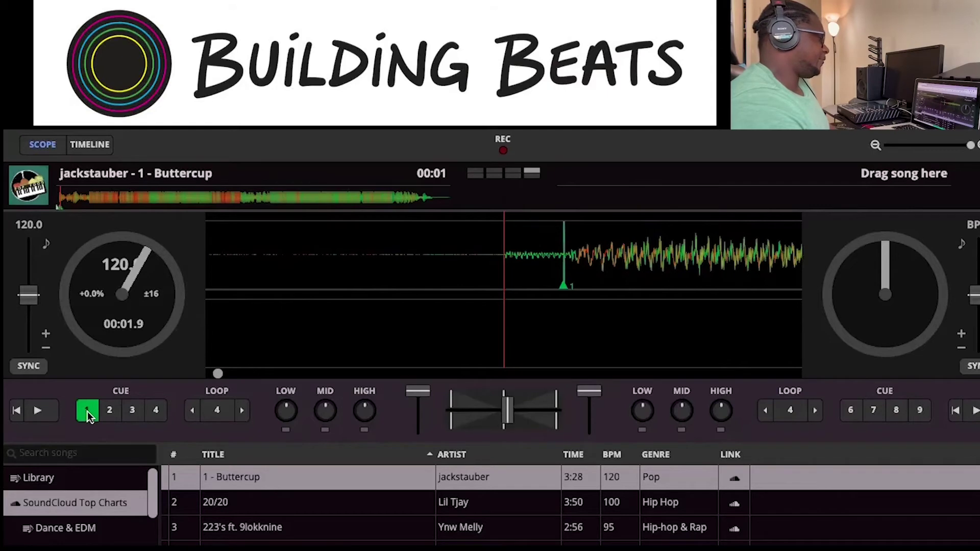
pyautogui.click(87, 412)
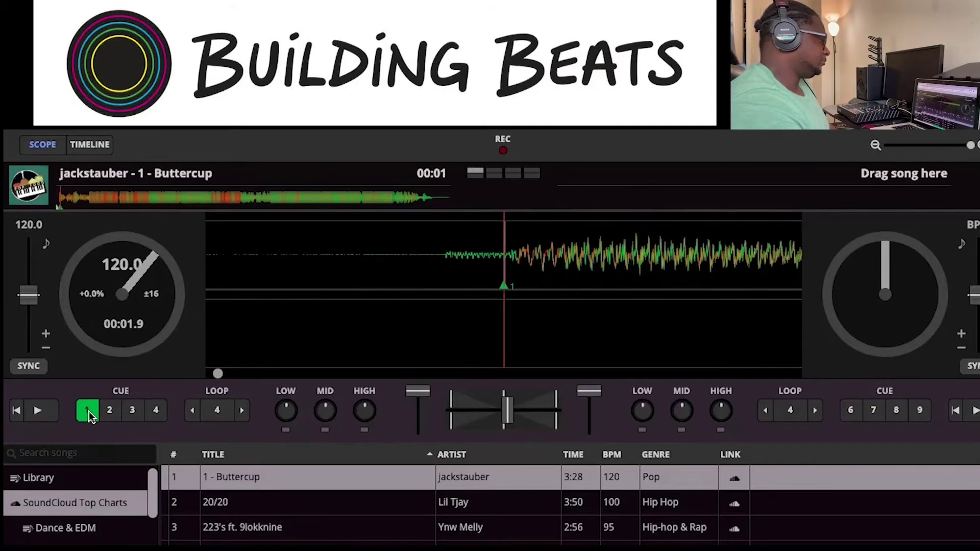
# - Play Buttercup, retrigger cue 1 several times, pause, and jump to about 0:16
pyautogui.click(43, 411)
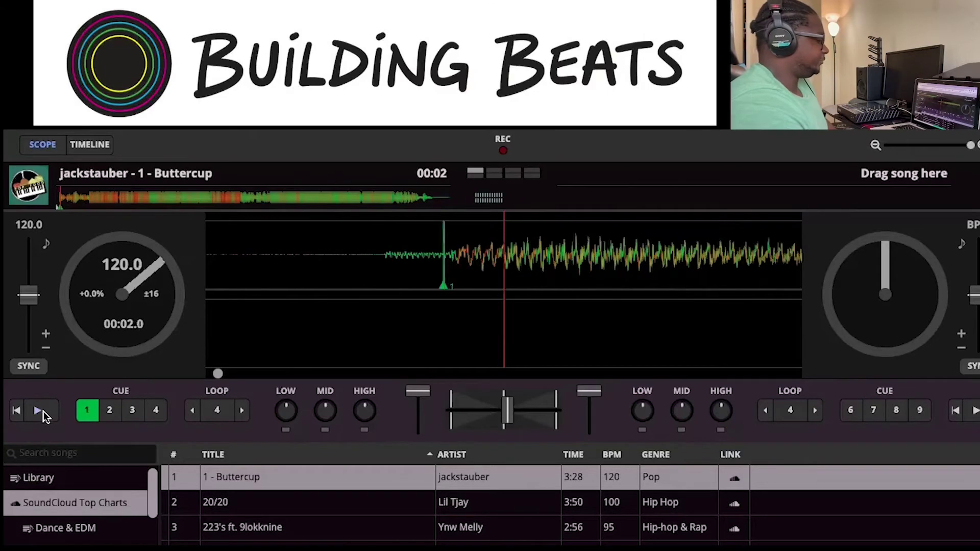
pyautogui.click(91, 411)
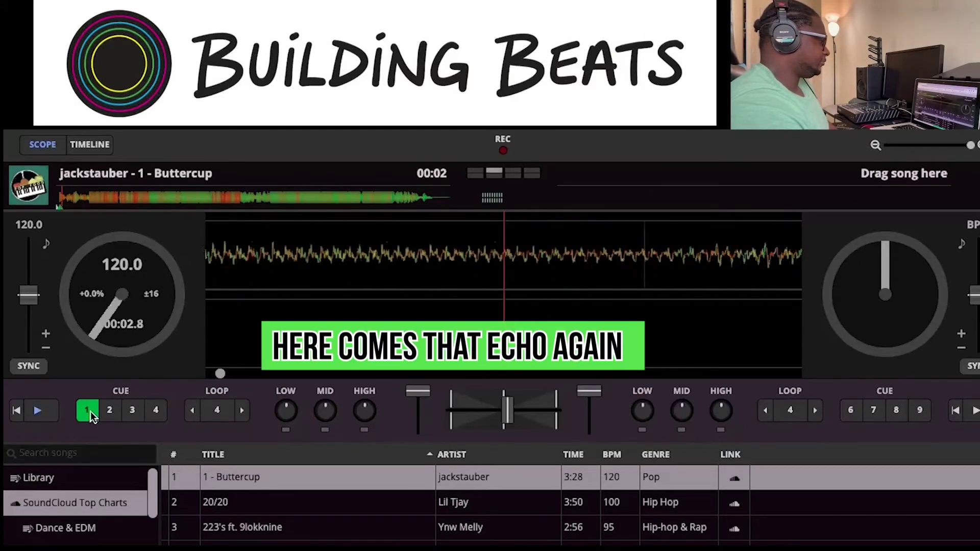
pyautogui.click(90, 412)
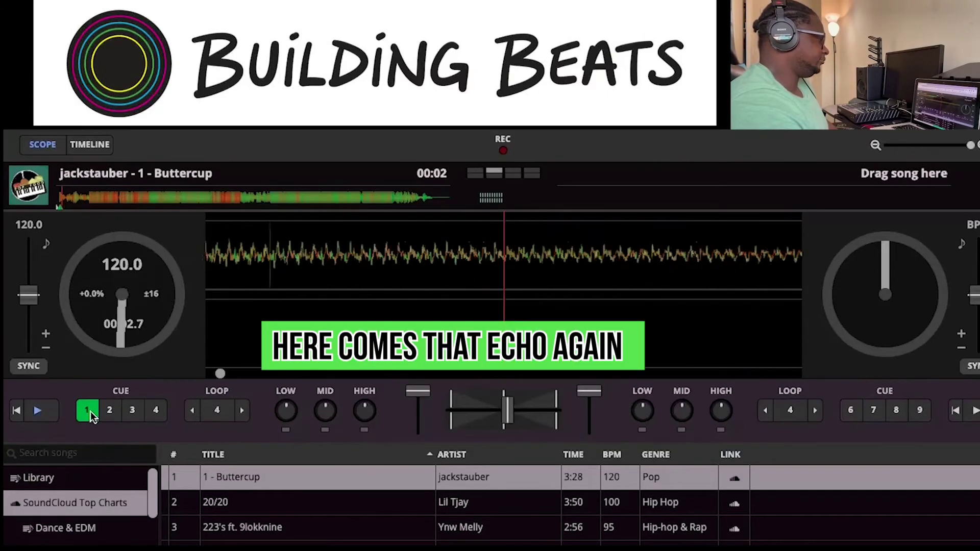
pyautogui.click(90, 412)
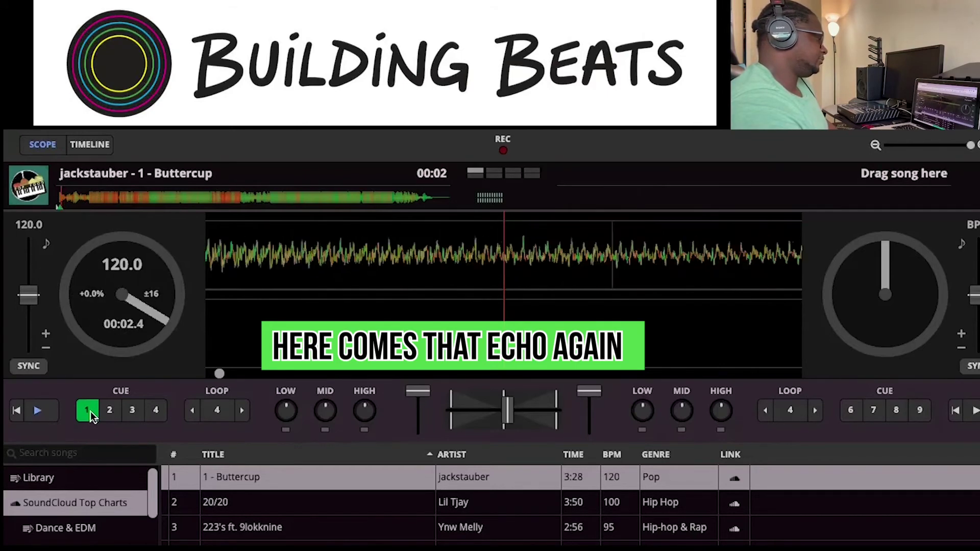
pyautogui.click(48, 415)
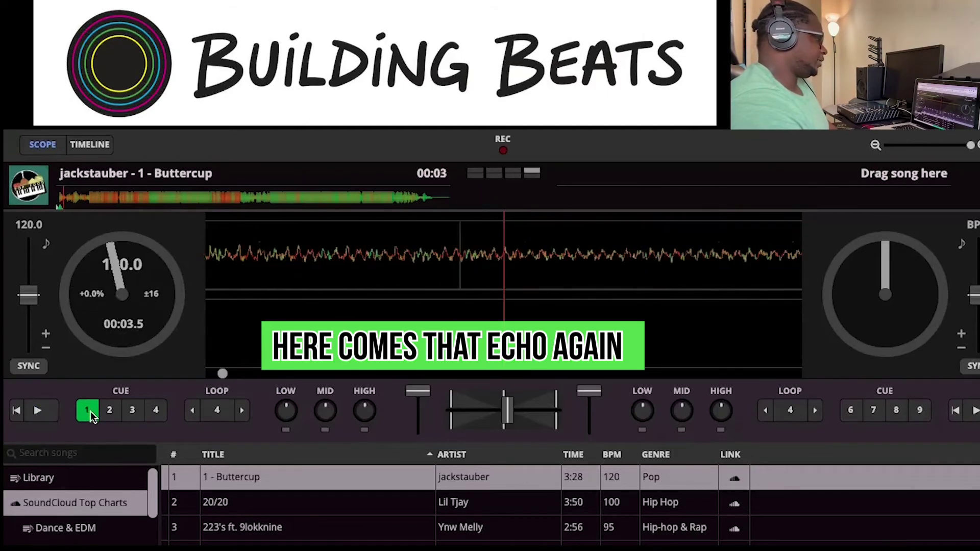
pyautogui.click(91, 412)
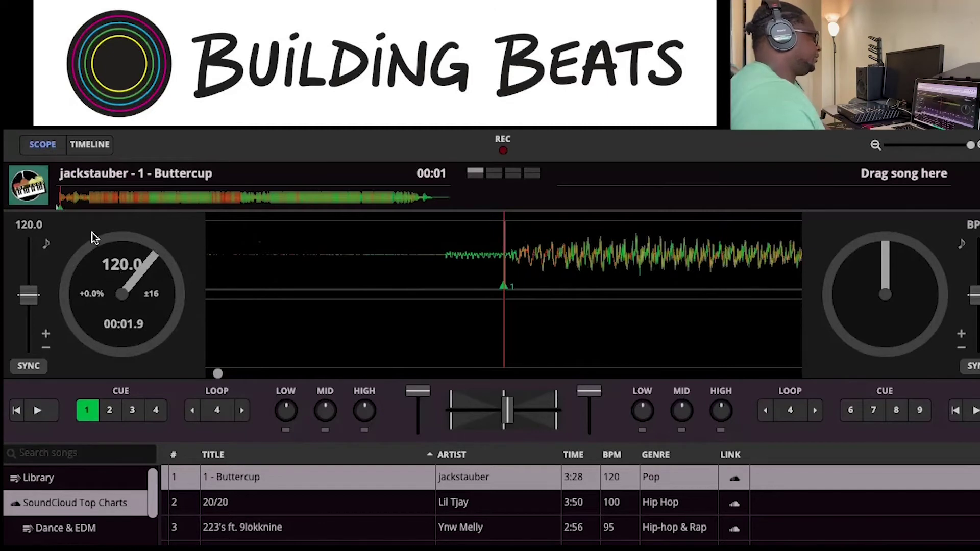
pyautogui.click(88, 201)
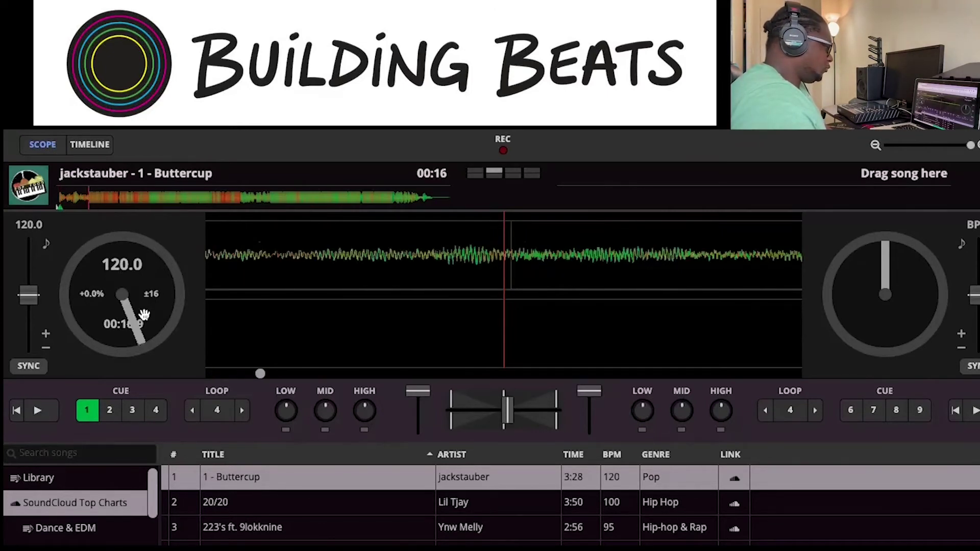
# - Scrub Buttercup to where the beat kicks in near 0:19, playing and pausing to check
pyautogui.moveTo(144, 306); pyautogui.dragTo(77, 278)
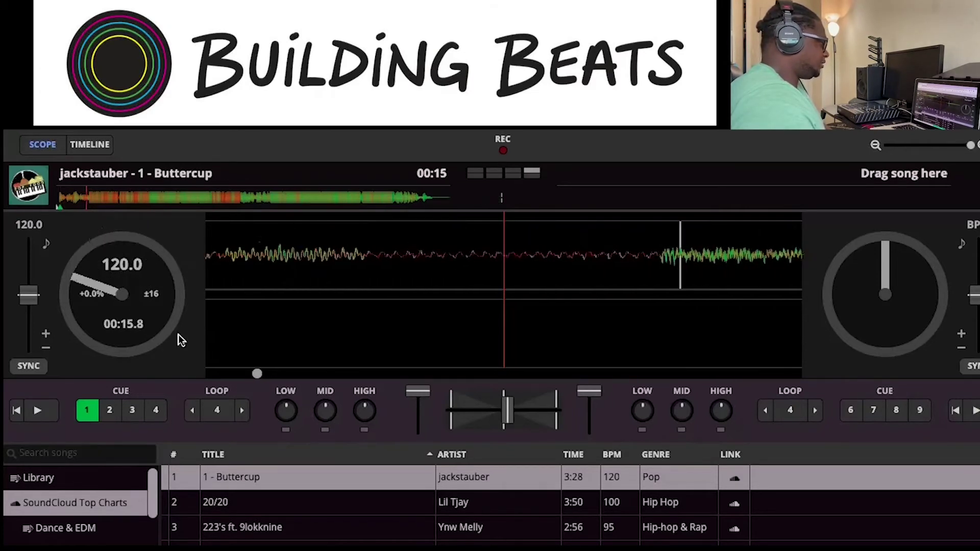
pyautogui.click(53, 410)
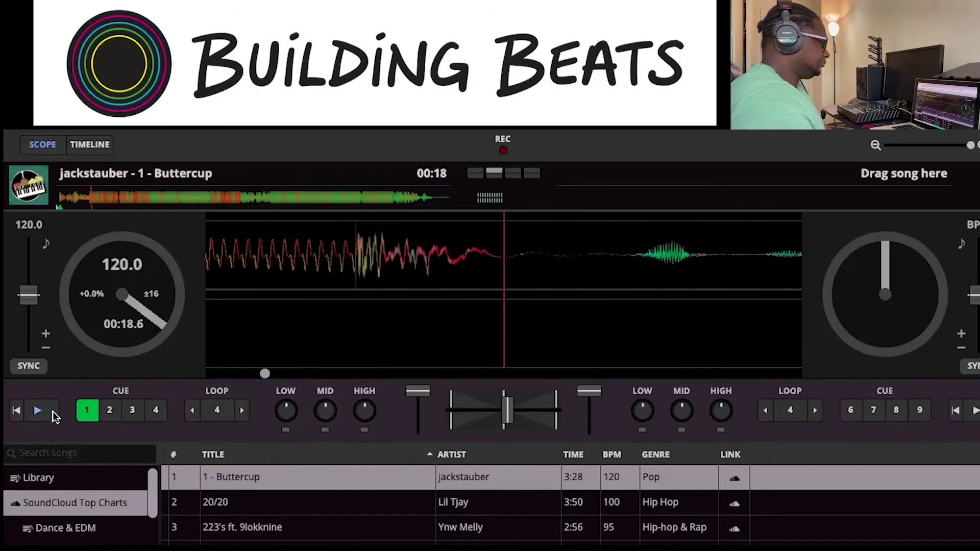
pyautogui.click(54, 415)
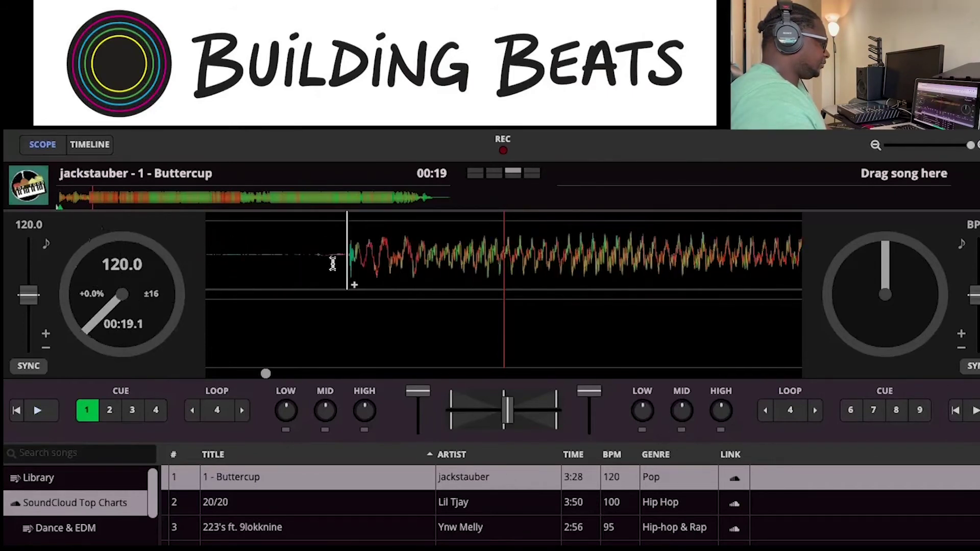
pyautogui.moveTo(102, 311); pyautogui.dragTo(77, 298)
pyautogui.moveTo(167, 359); pyautogui.dragTo(219, 312)
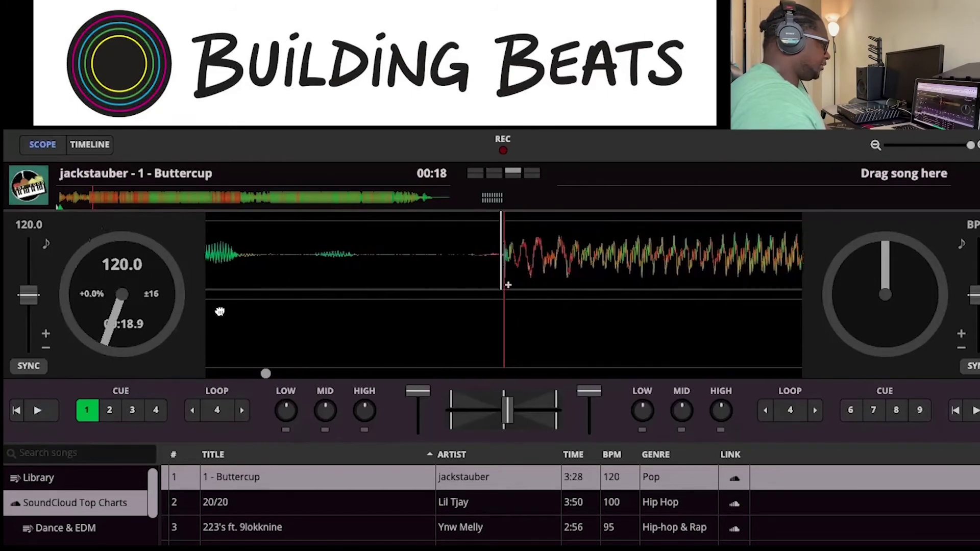
# - Set cue point 2 there and test it by playing and retriggering it
pyautogui.click(111, 412)
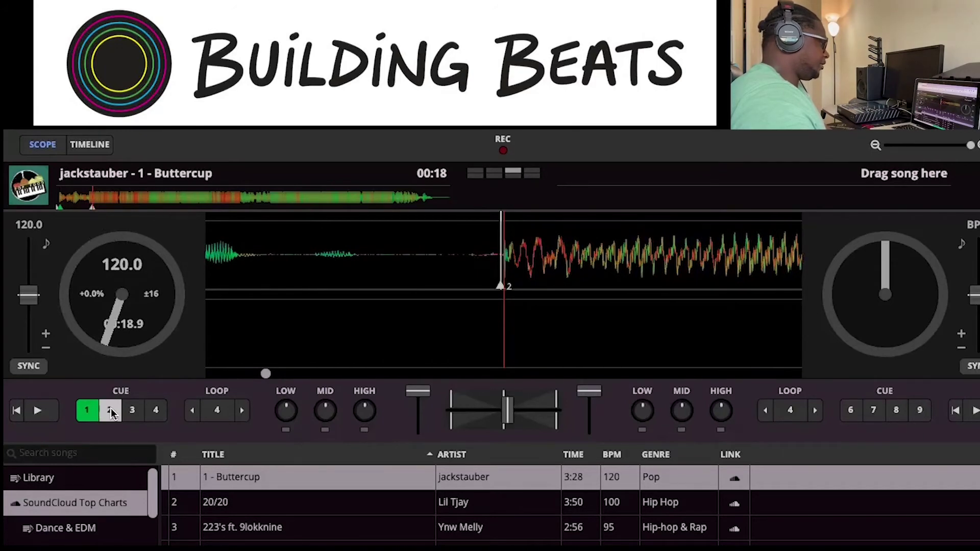
pyautogui.click(113, 412)
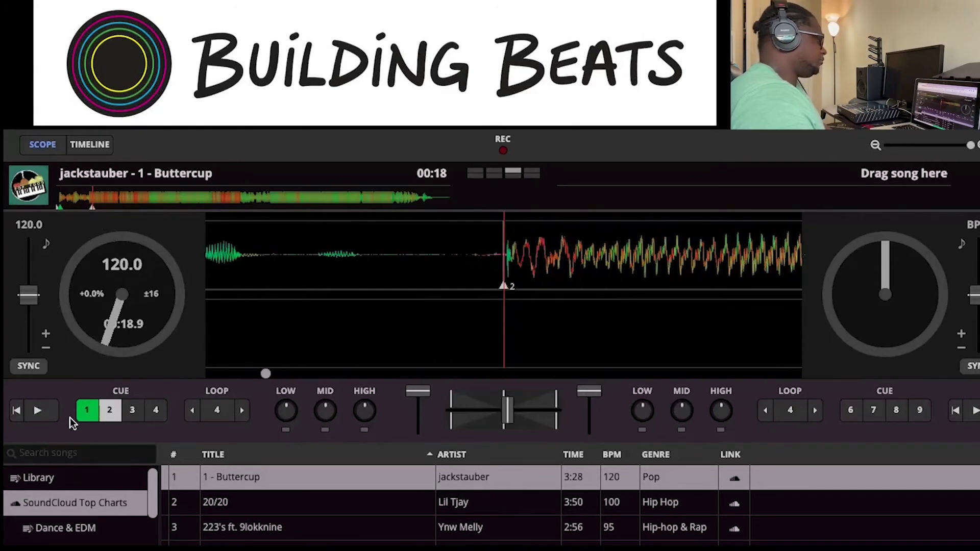
pyautogui.click(45, 414)
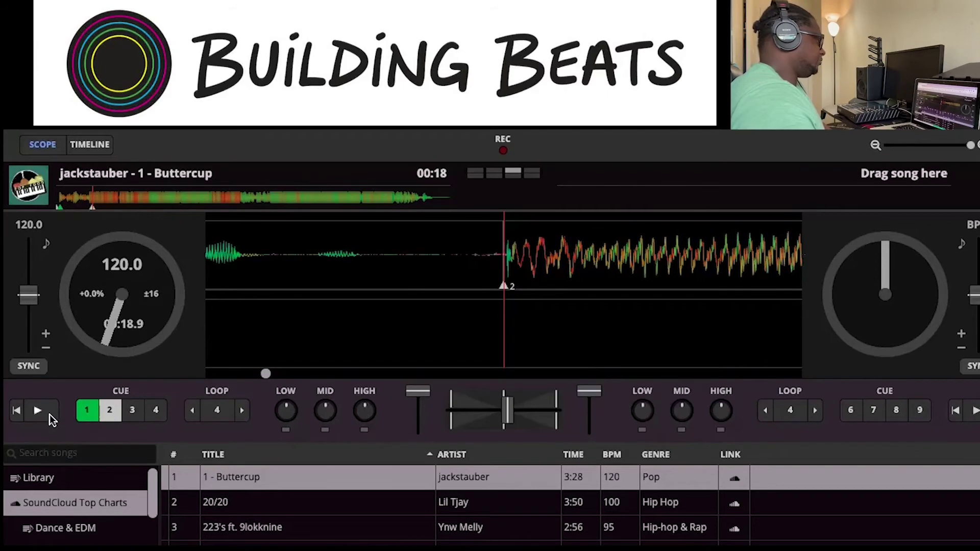
pyautogui.click(109, 414)
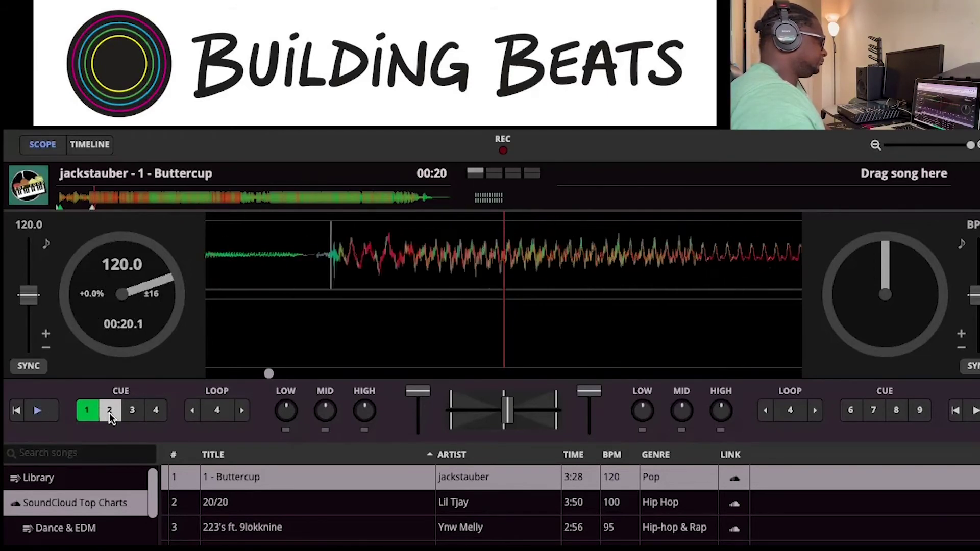
pyautogui.click(110, 415)
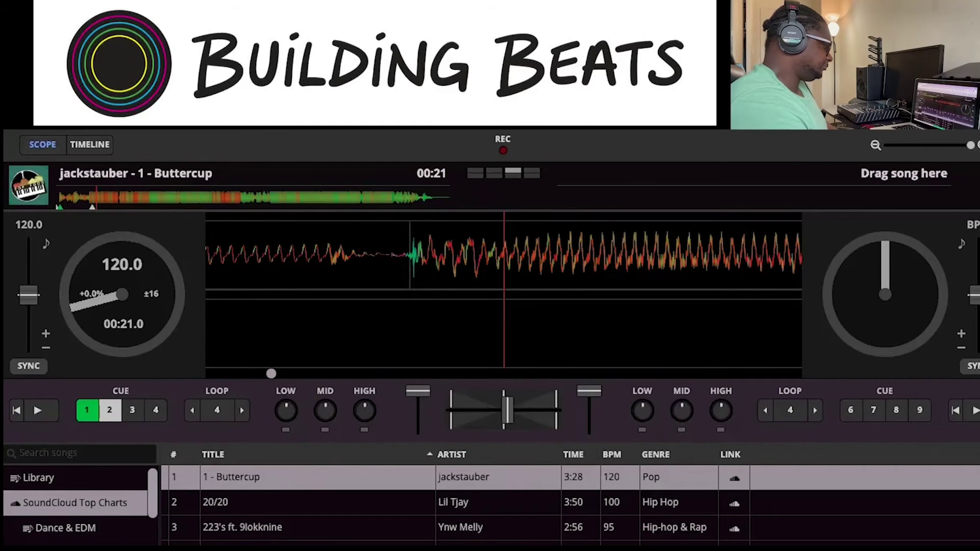
# - Load Ghost Town onto deck 2, nudge it to its first beat, and set cue point 6 there
pyautogui.moveTo(415, 534); pyautogui.dragTo(590, 318)
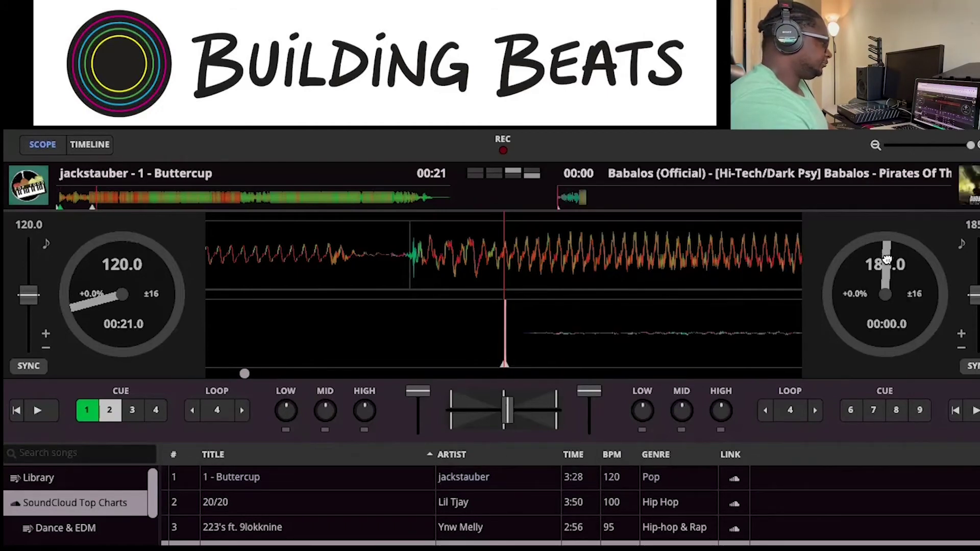
pyautogui.moveTo(887, 261)
pyautogui.mouseDown()
pyautogui.moveTo(898, 260)
pyautogui.moveTo(889, 263)
pyautogui.mouseUp()
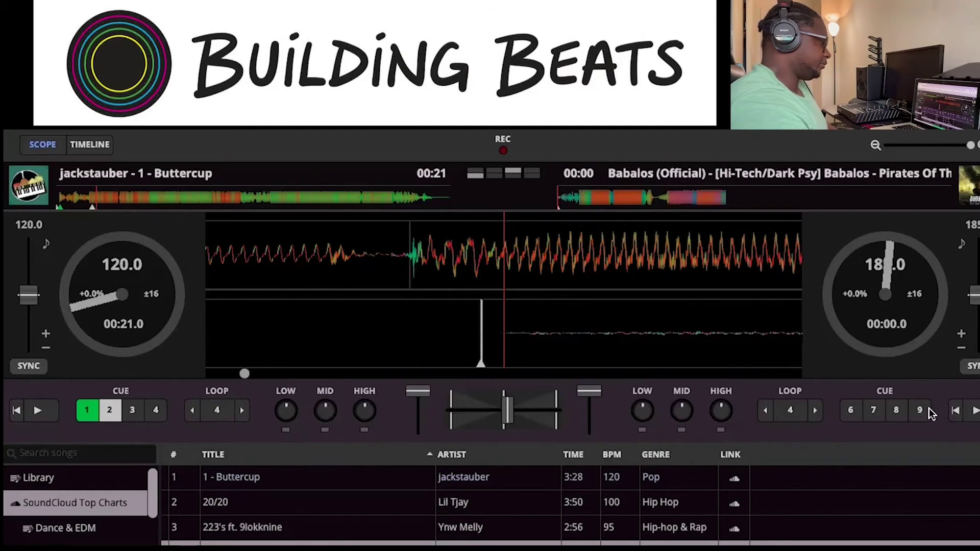
pyautogui.click(852, 411)
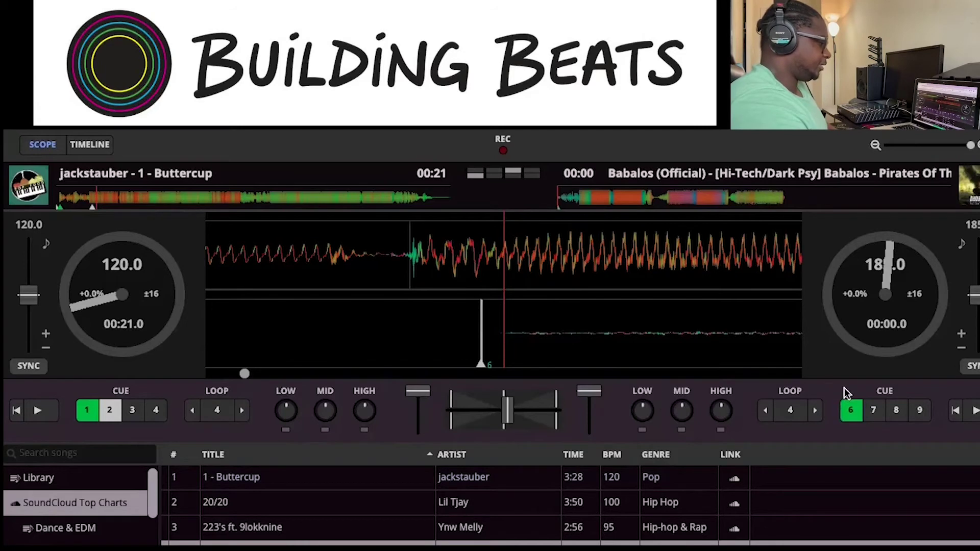
# - Play deck 2, then jump back to cue point 6 twice to check it
pyautogui.click(975, 411)
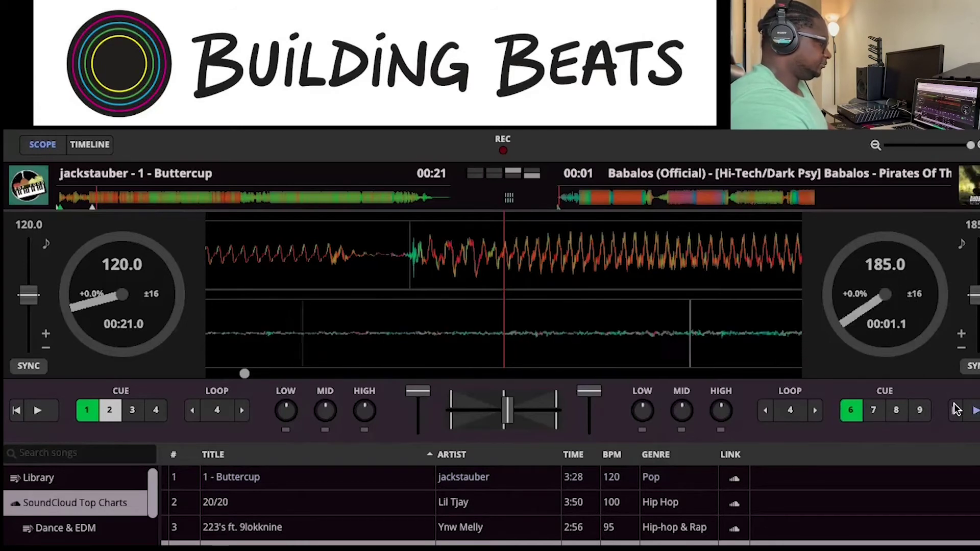
pyautogui.click(854, 412)
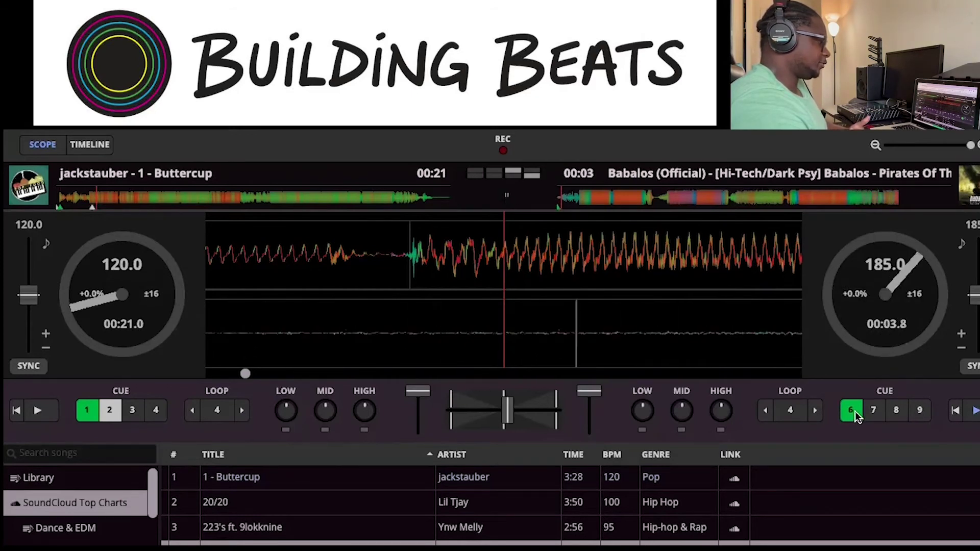
pyautogui.click(856, 411)
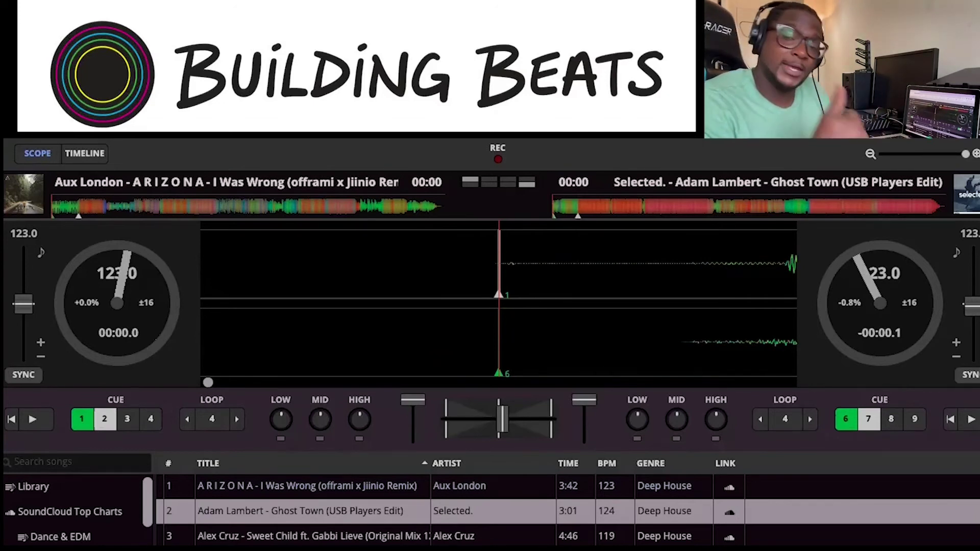
# - Play I Was Wrong on deck 1 and turn its LOW EQ knob down to about -5 dB
pyautogui.click(42, 424)
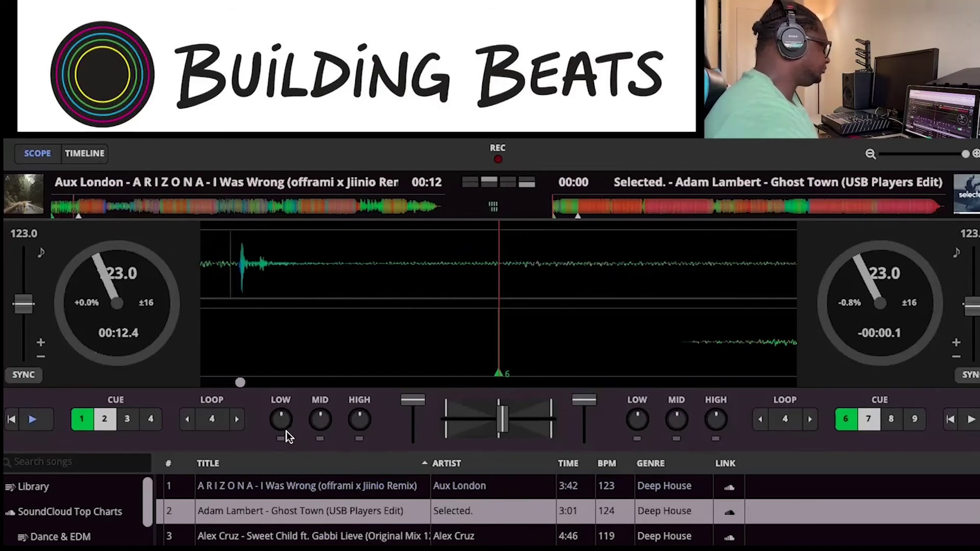
pyautogui.moveTo(285, 430)
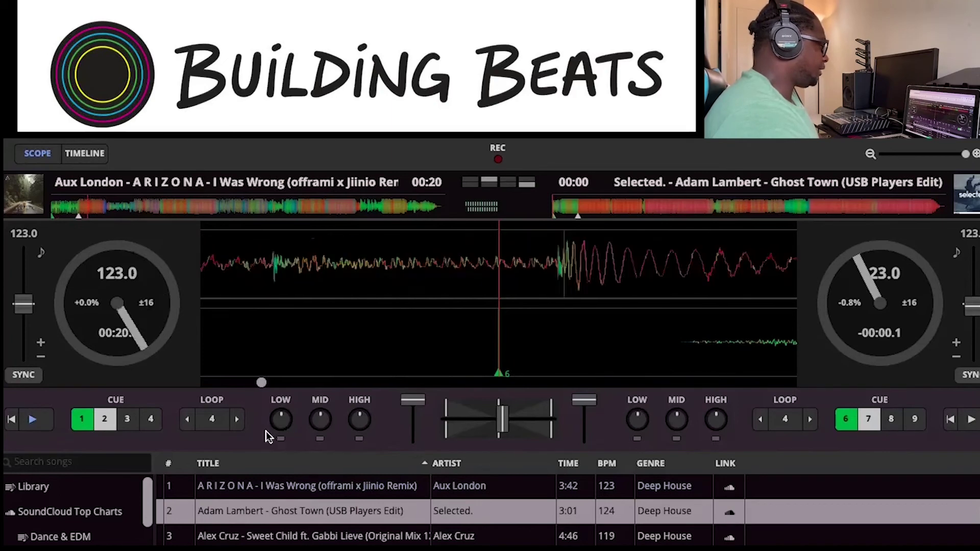
pyautogui.moveTo(326, 424)
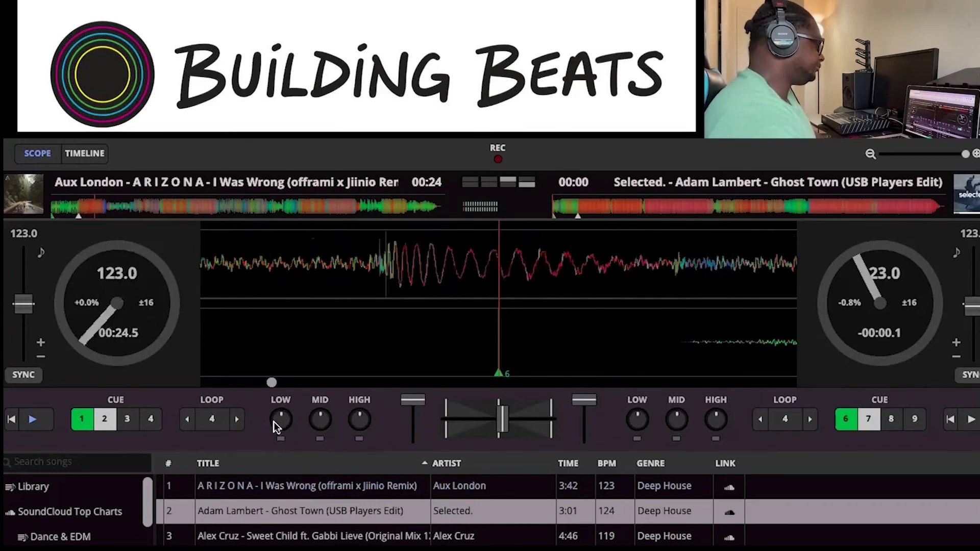
pyautogui.moveTo(278, 421); pyautogui.dragTo(268, 515)
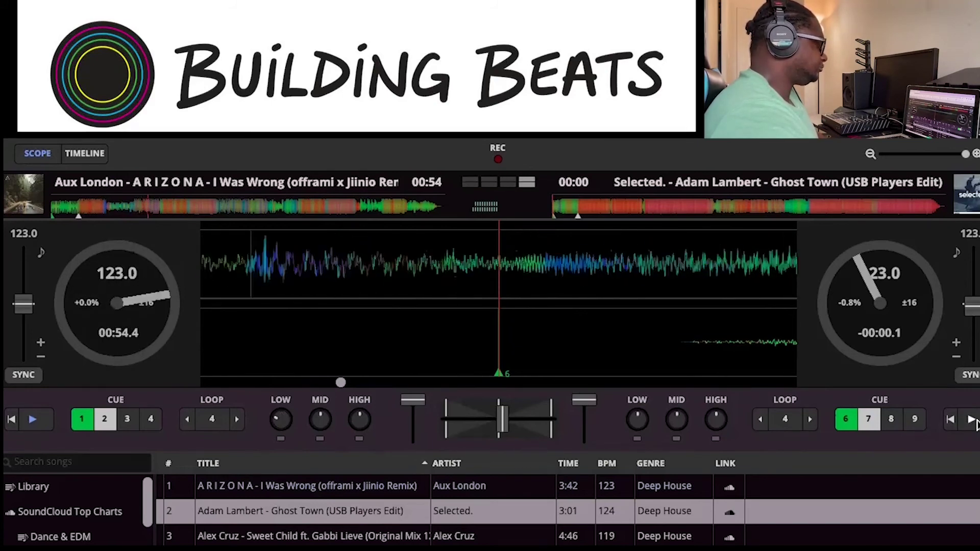
# - Lower deck 2's LOW EQ to about -4 dB and start Ghost Town playing
pyautogui.moveTo(628, 425)
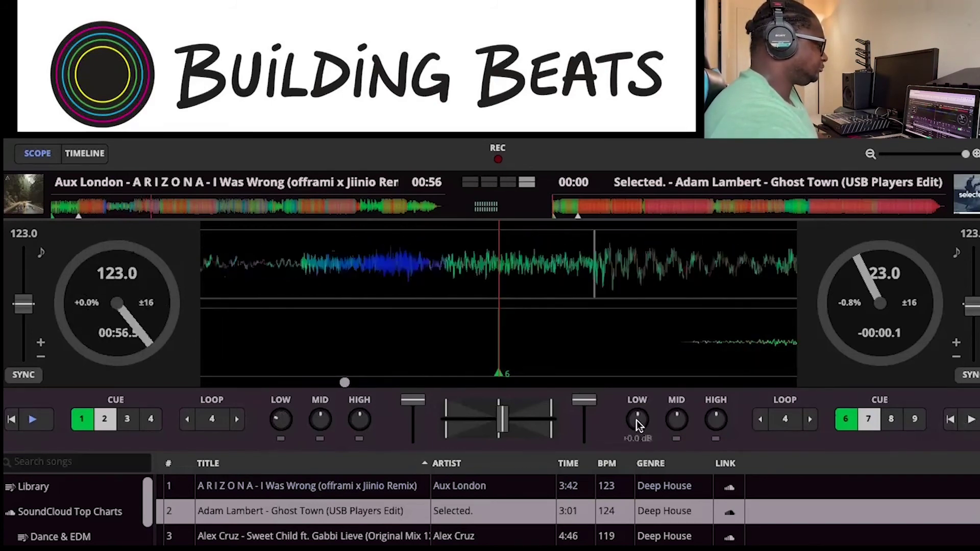
pyautogui.moveTo(634, 437); pyautogui.dragTo(619, 470)
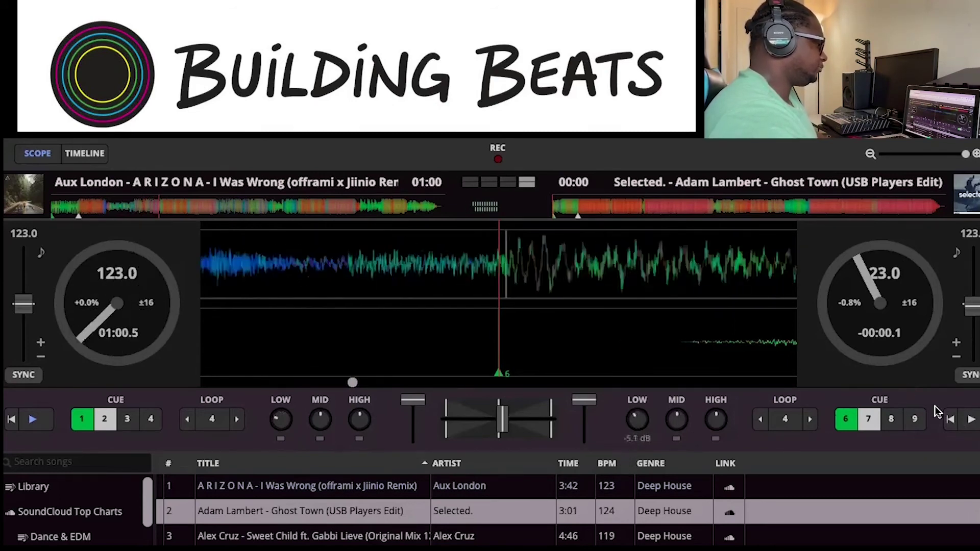
pyautogui.click(972, 420)
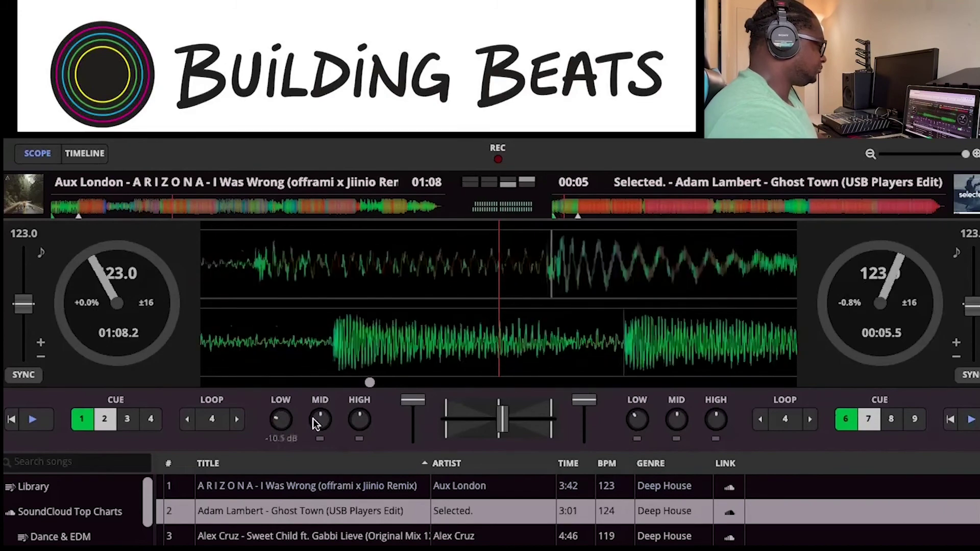
# - Fade deck 1's channel fader fully down, set deck 2 LOW to -4.4 dB, then stop Ghost Town at 0:27
pyautogui.moveTo(409, 397); pyautogui.dragTo(409, 442)
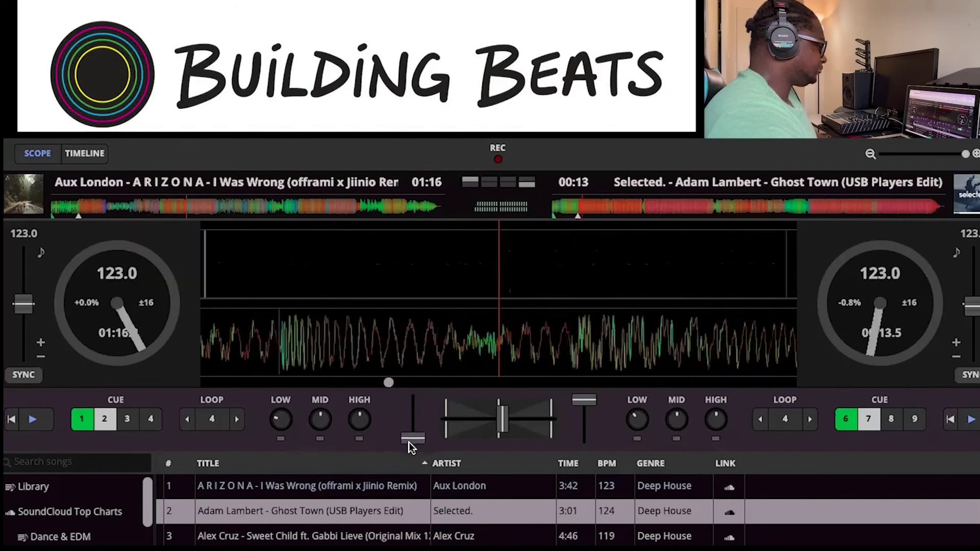
pyautogui.moveTo(639, 424)
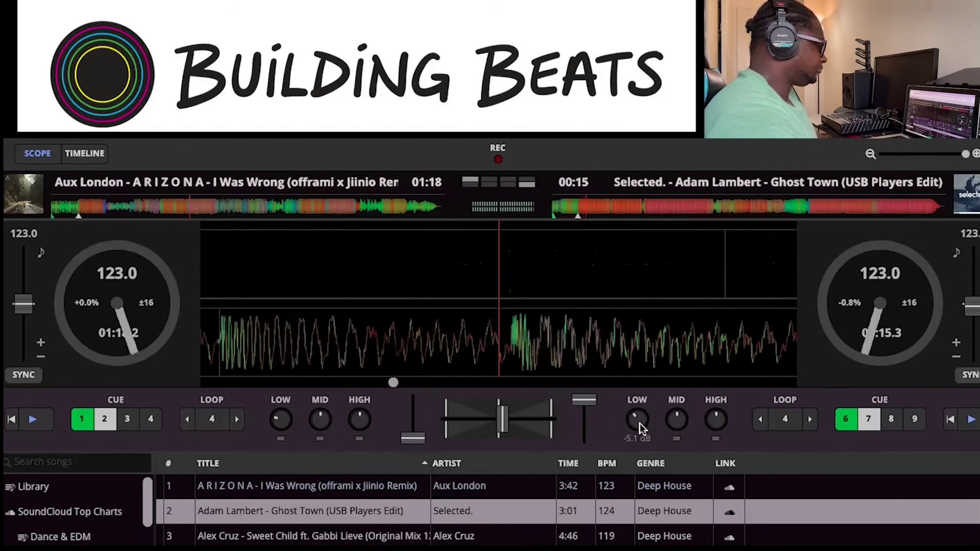
pyautogui.moveTo(639, 424); pyautogui.dragTo(645, 376)
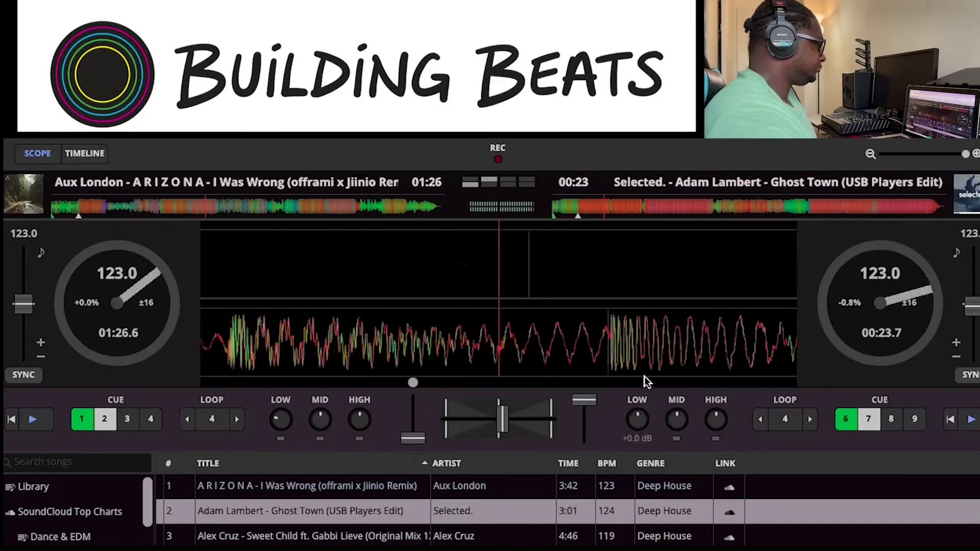
pyautogui.click(973, 419)
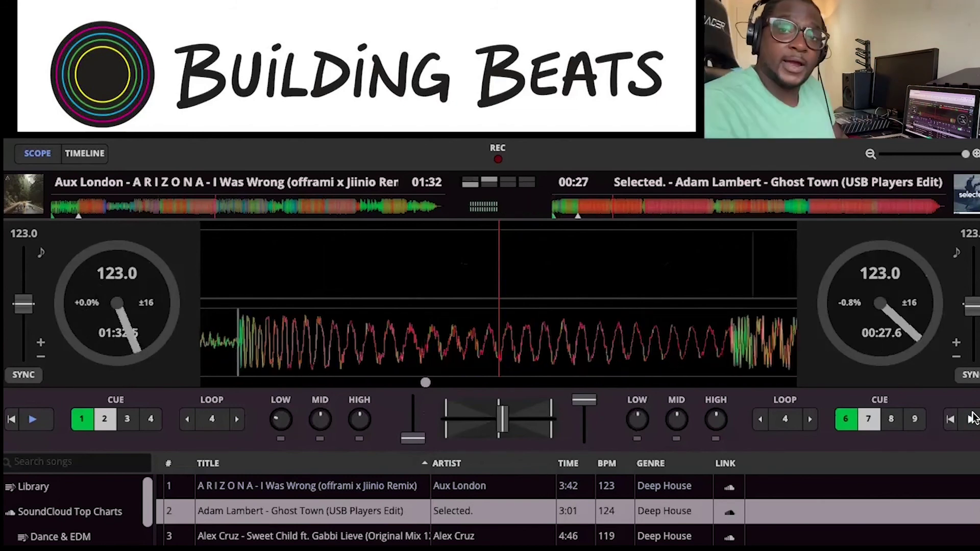